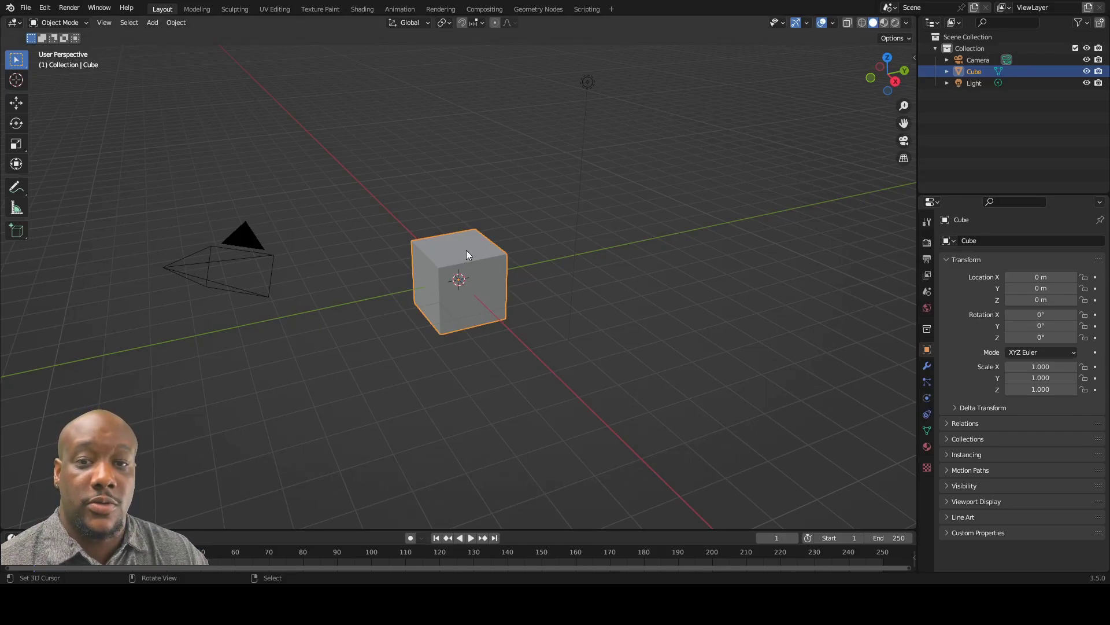
Step: Delete the default cube and add a mesh plane in its place
key("Delete")
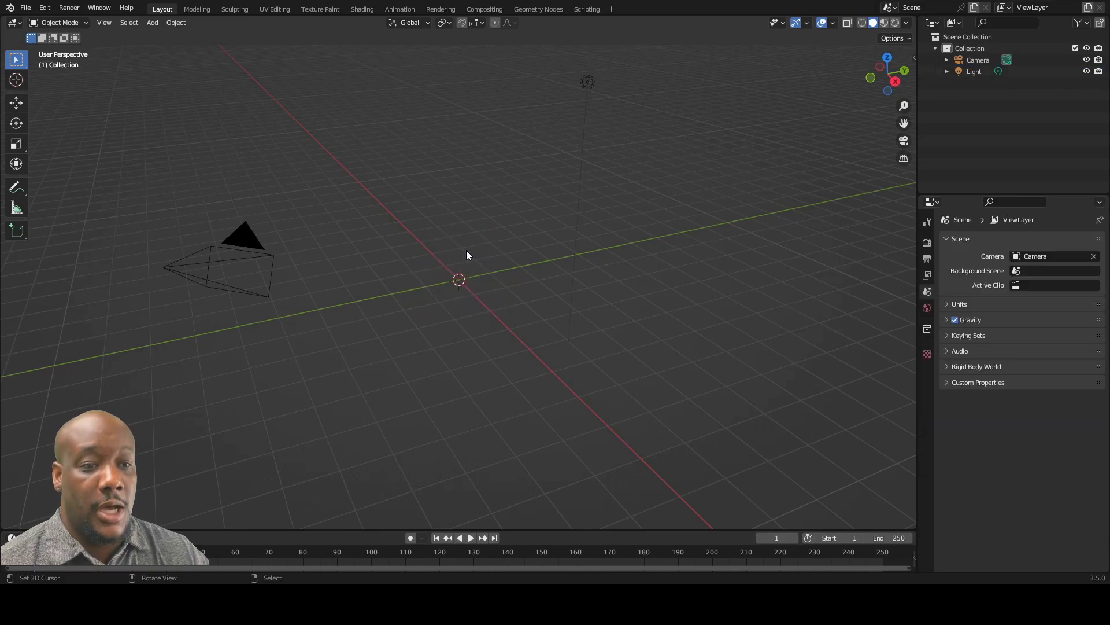
key("shift+a")
mouse_move(467, 250)
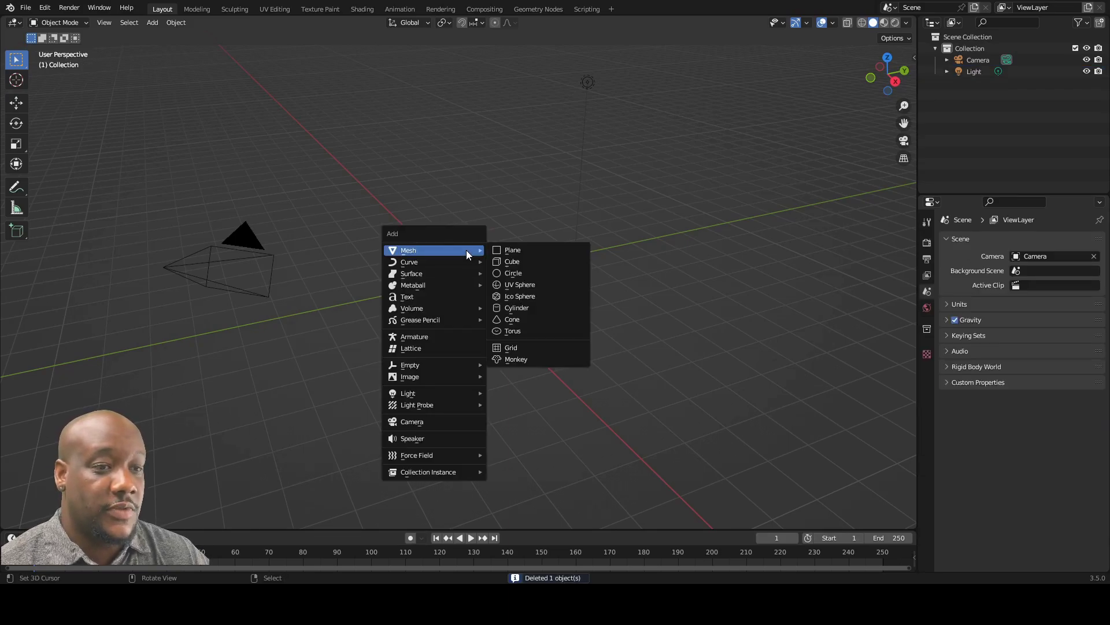
left_click(512, 250)
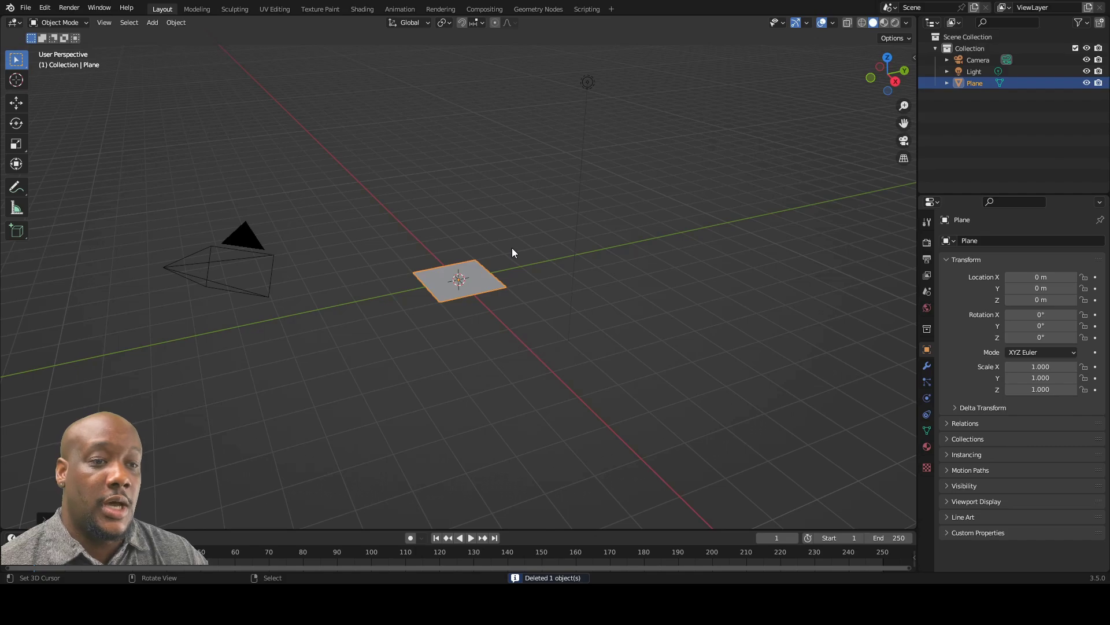
Step: Set the plane's scale to 4.5 in X and 6 in Y to form a rectangular floor
type("sy4.5")
key("Return")
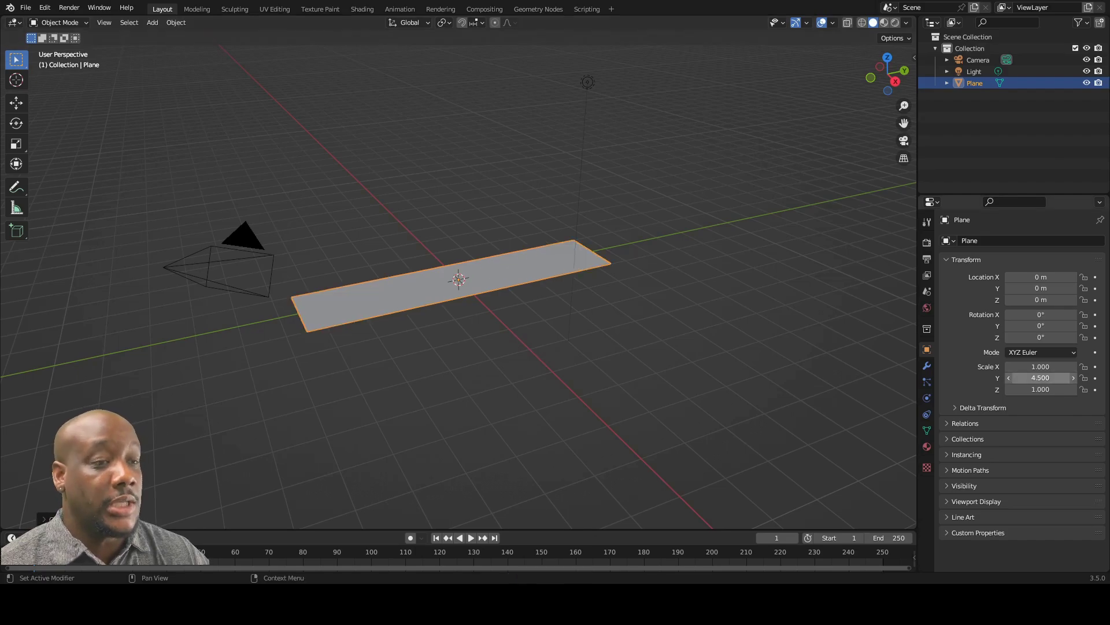
left_click(1042, 367)
type("4.5")
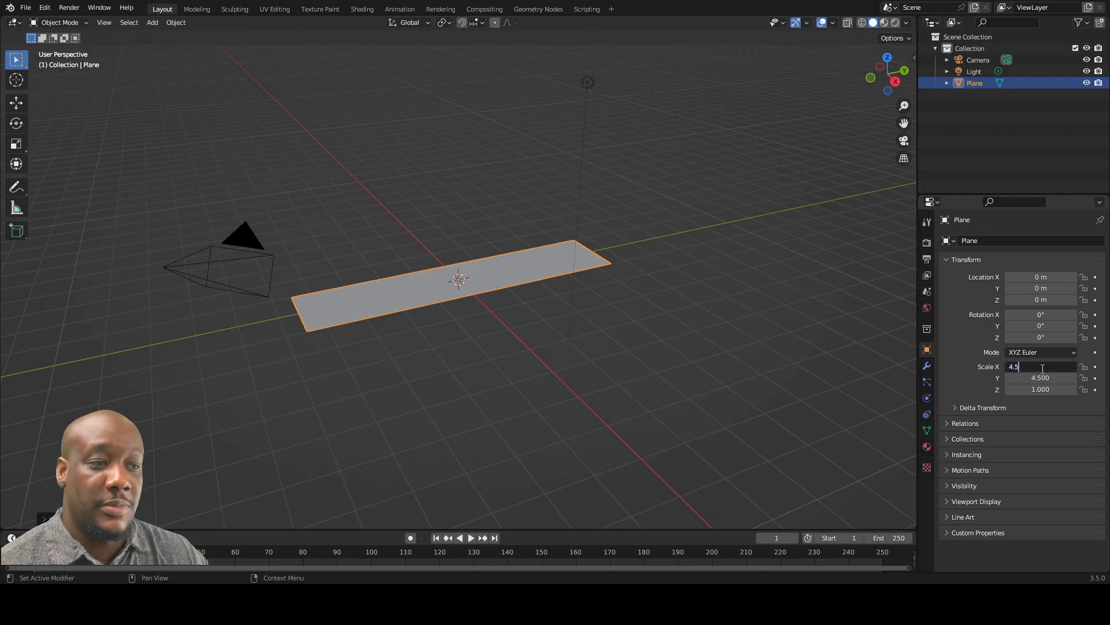
key("Return")
left_click(1027, 375)
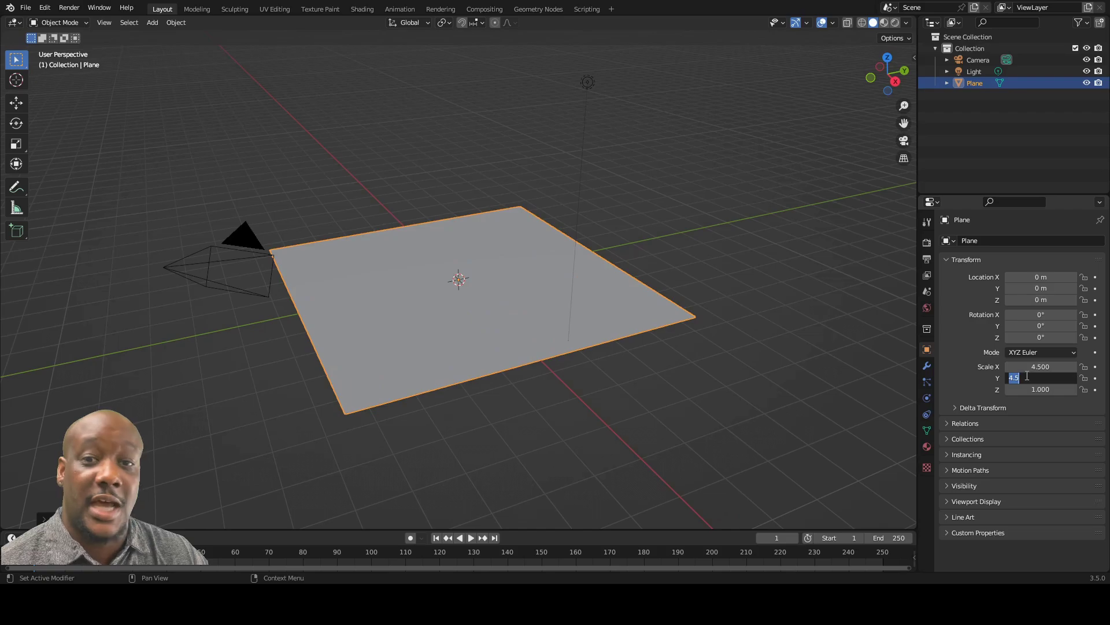
type("6")
key("Return")
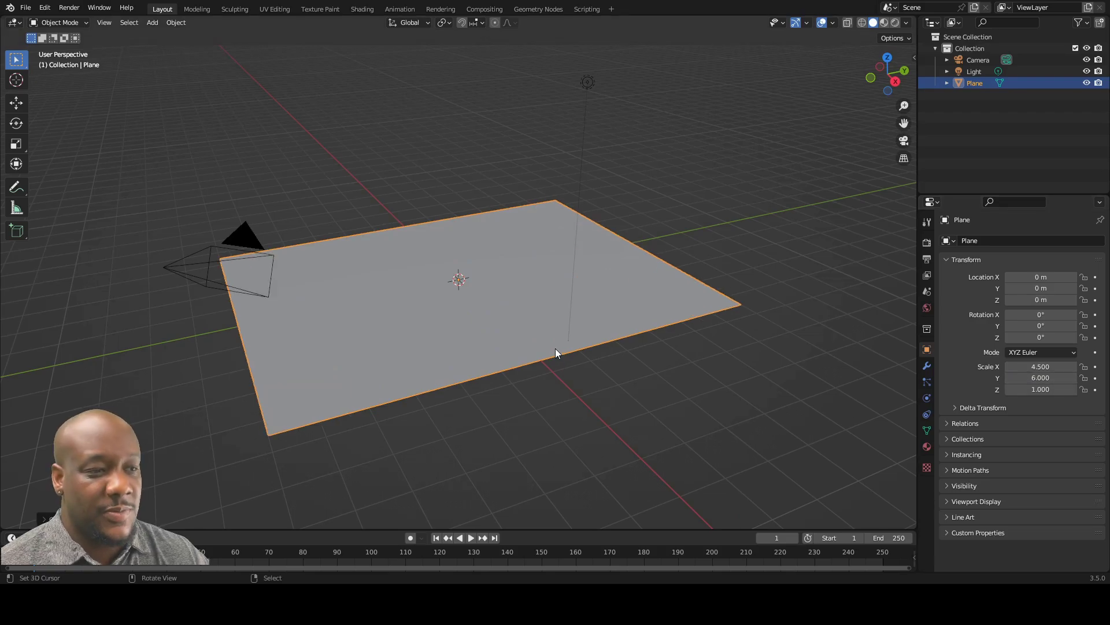
Step: Create an upright copy of the floor plane with Y rotation 90° and X scale 2.25, moved along X to about -9.95 m
mouse_move(556, 348)
middle_mouse_down()
mouse_move(567, 325)
mouse_move(567, 364)
middle_mouse_up()
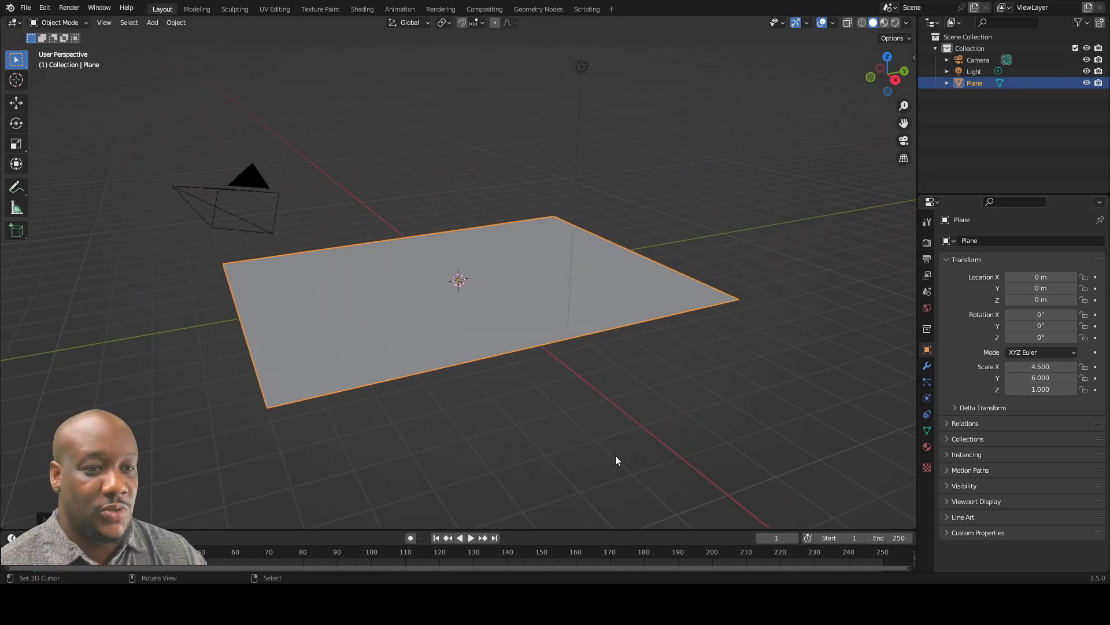
middle_click_drag(616, 460, 599, 366)
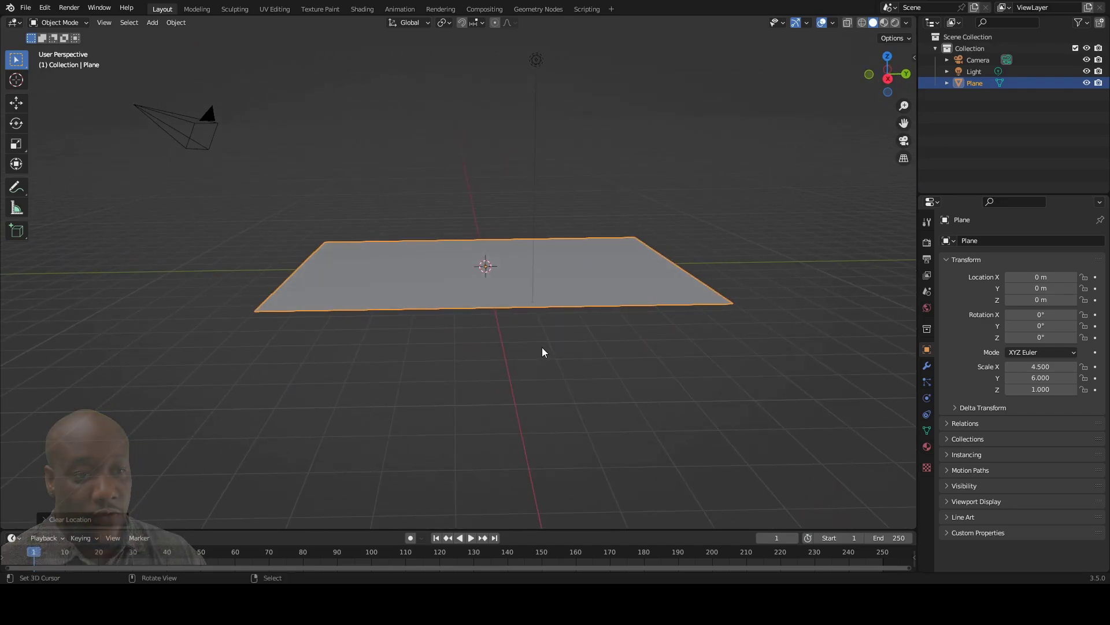
key("g")
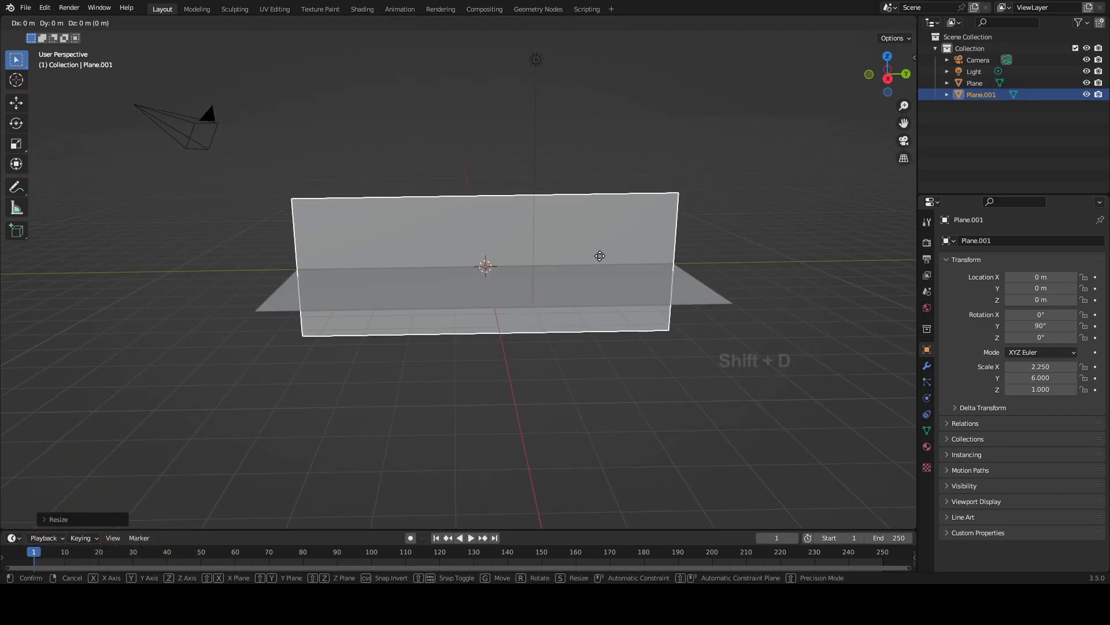
key("x")
left_click(490, 335)
middle_click_drag(490, 341, 597, 367)
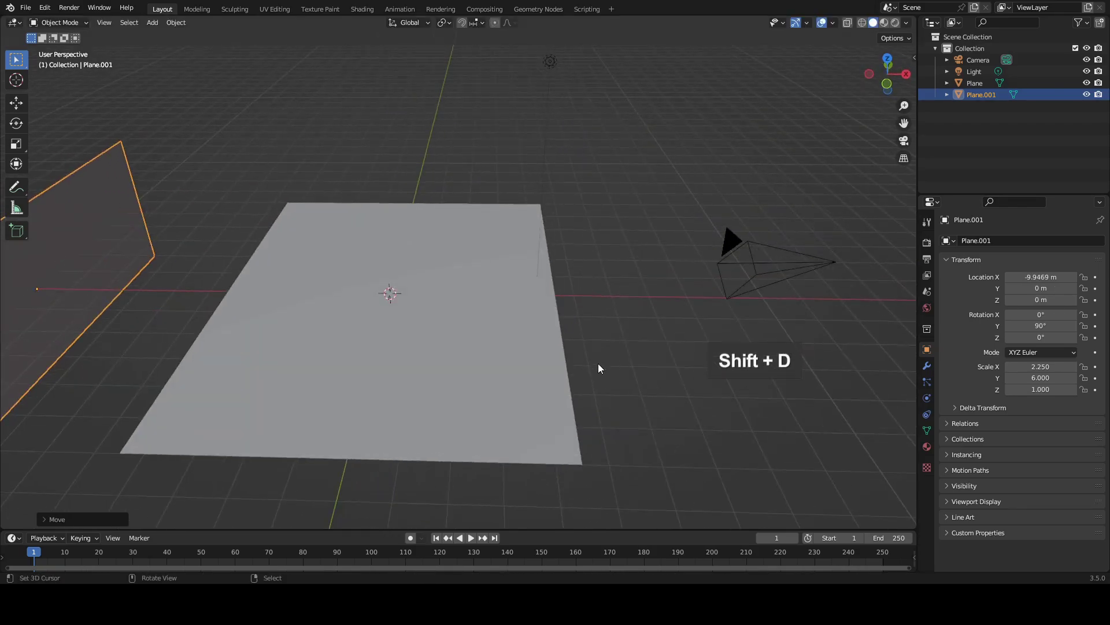
Step: Align the upright wall plane with the floor's edge by setting its X location to -4.5 m
left_click_drag(1033, 277, 1033, 278)
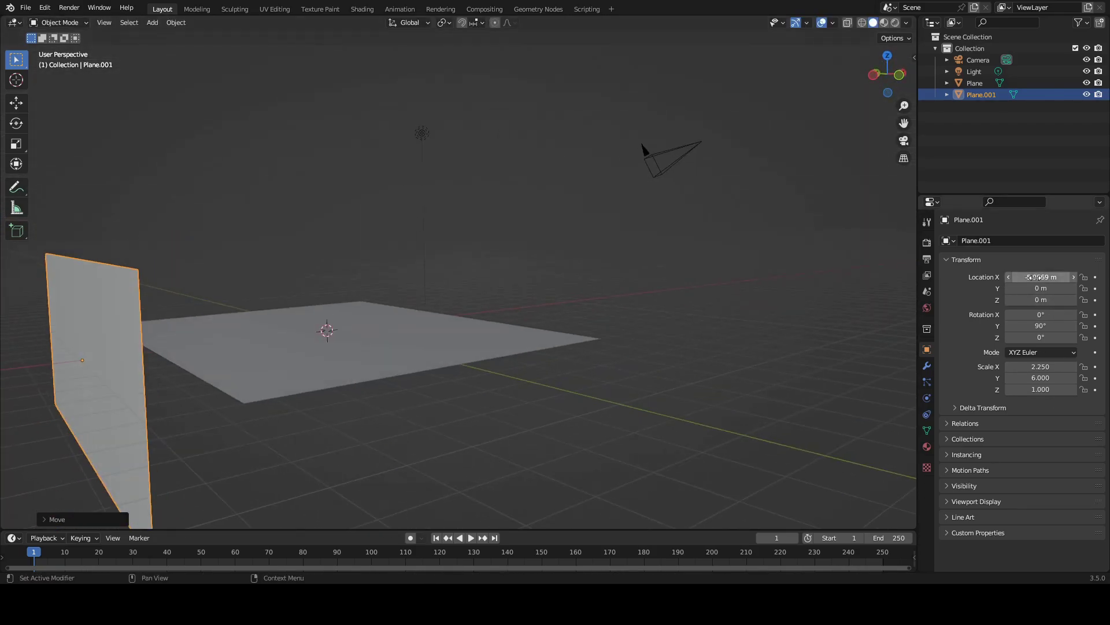
left_click_drag(1034, 277, 1042, 277)
middle_click_drag(427, 379, 262, 338)
scroll(261, 337, "up", 2)
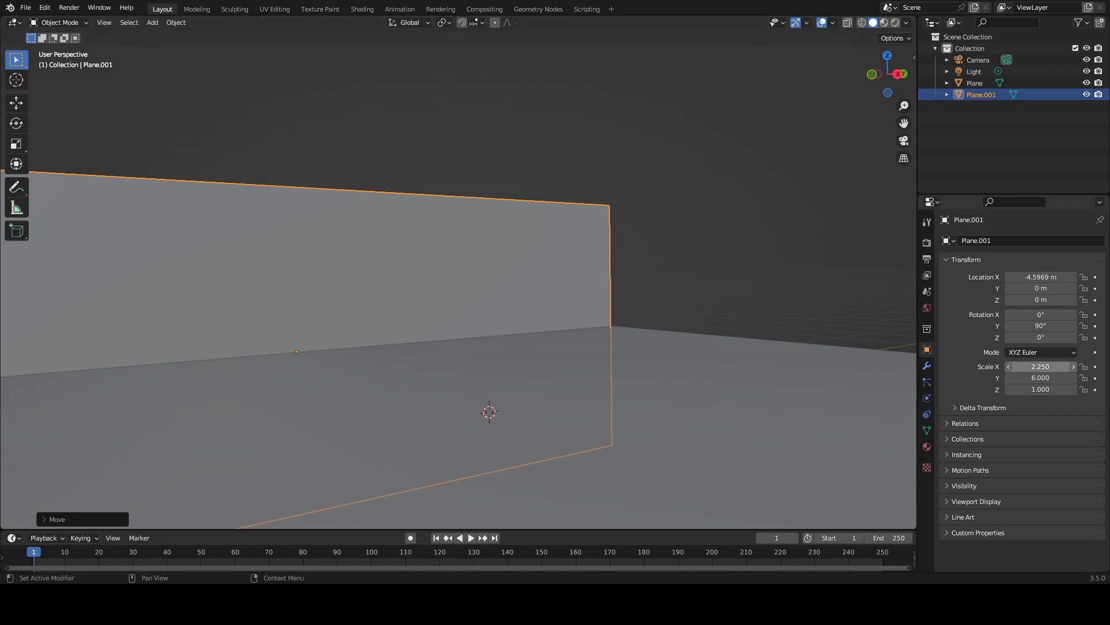
left_click(1053, 367)
key("Return")
scroll(748, 283, "down", 4)
middle_click_drag(747, 284, 664, 294)
middle_click_drag(818, 379, 726, 393)
middle_click_drag(726, 393, 136, 324, "shift")
left_click(1040, 278)
type("-4.5")
key("Return")
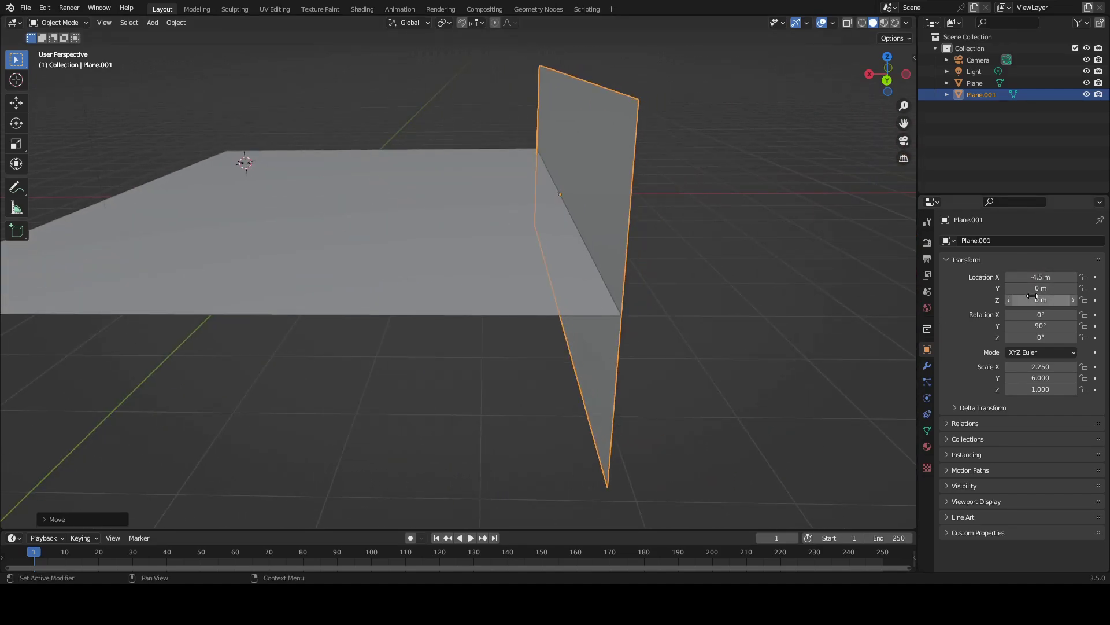
Step: Raise the wall plane onto the floor by setting its Z location to 2.25 m
left_click_drag(1033, 297, 1075, 298)
left_click(1049, 300)
type("2.25")
key("Return")
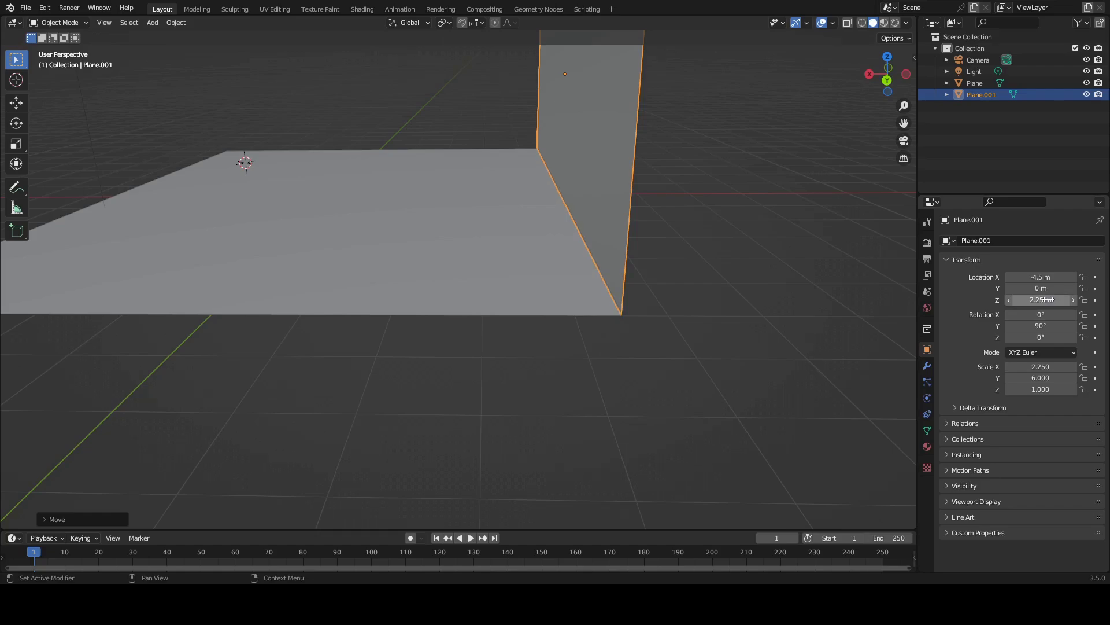
Step: Place the 3D cursor on the floor in front of the wall
middle_click_drag(537, 384, 517, 343)
left_click(415, 356)
key("shift+a")
mouse_move(426, 347)
left_click(460, 346)
key("Delete")
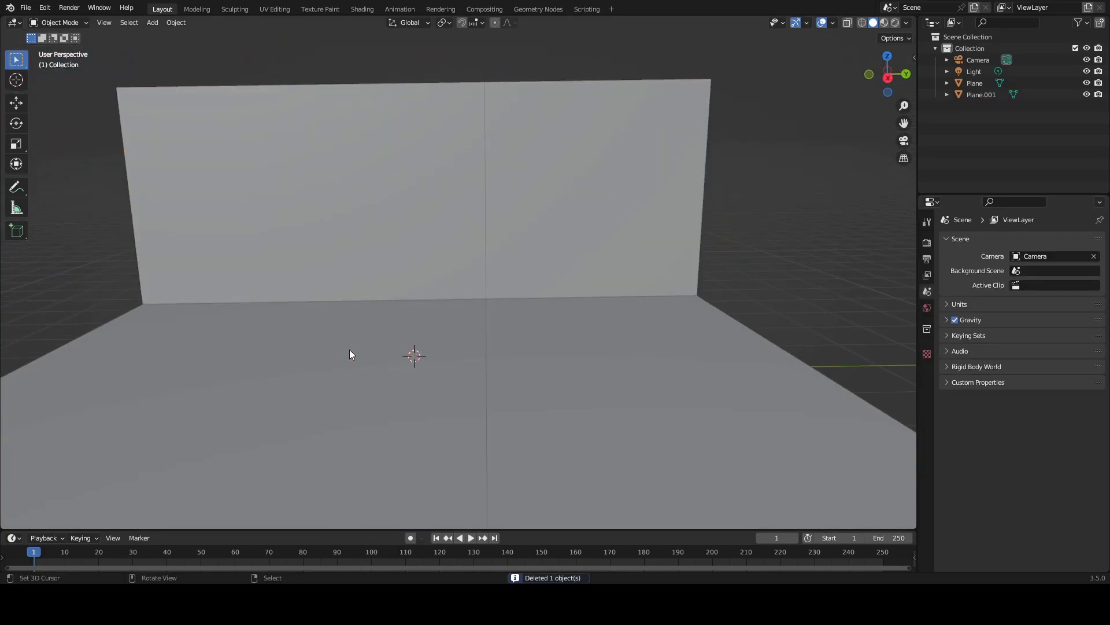
Step: Add a mesh cube at the 3D cursor on the floor
key("shift+a")
mouse_move(352, 345)
left_click(396, 356)
Step: Scale the cube to 0.25 along Z and raise it to a Z location of about 0.32 m
type("sz")
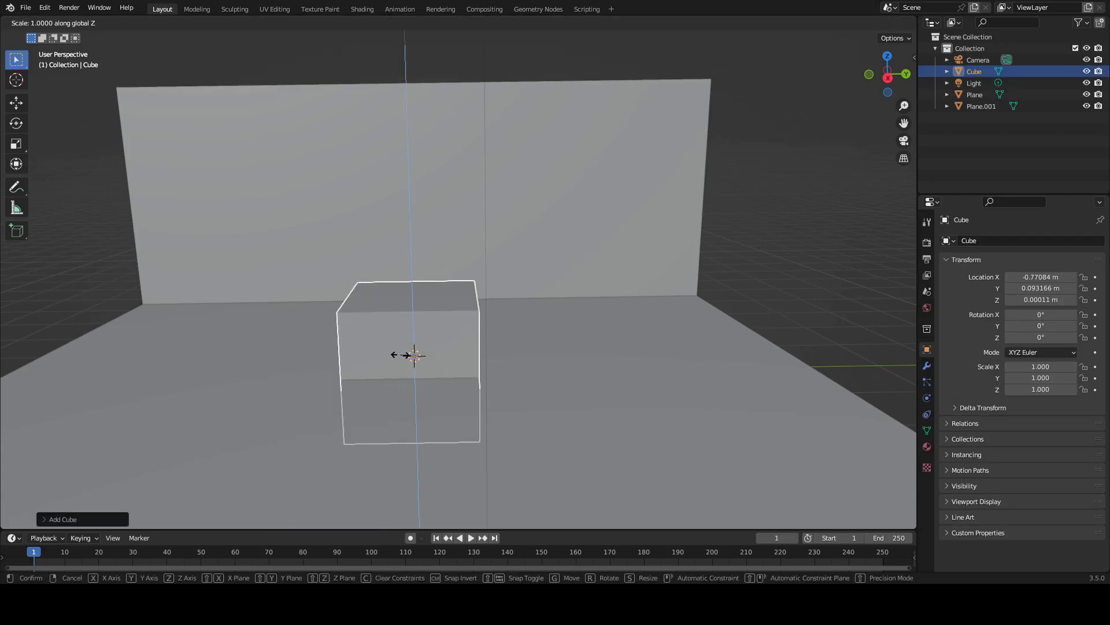
type(".25")
key("Return")
key("g")
key("z")
left_click(405, 340)
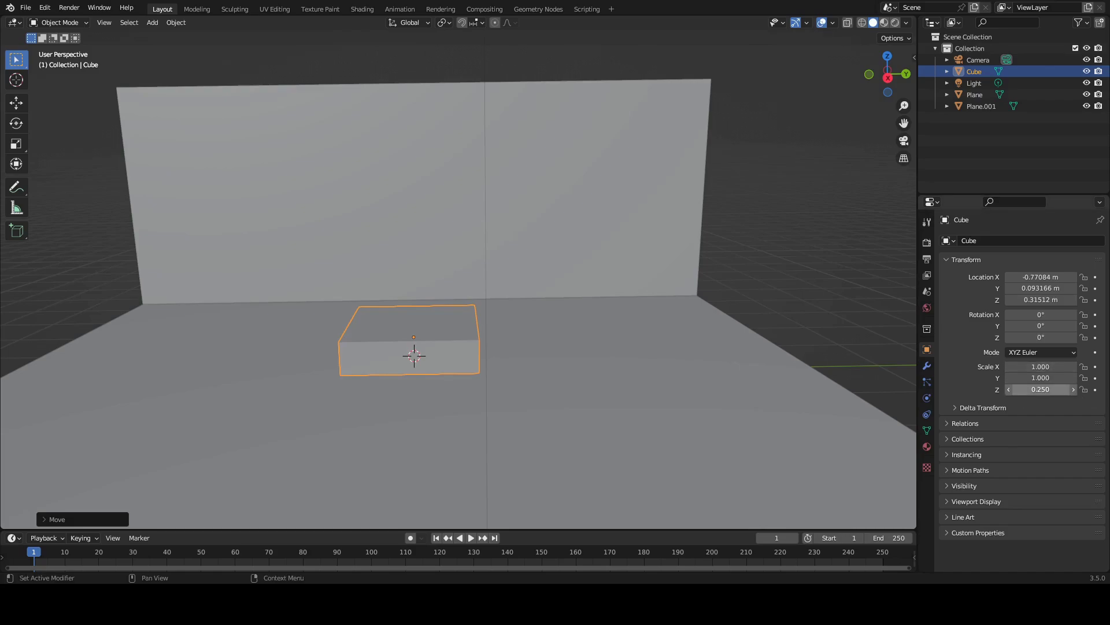
Step: Place the cube at X 0, Y 0, Z 1 m with a Z scale of 1 and a Y scale of 1.98
left_click(1040, 389)
type("1")
key("Return")
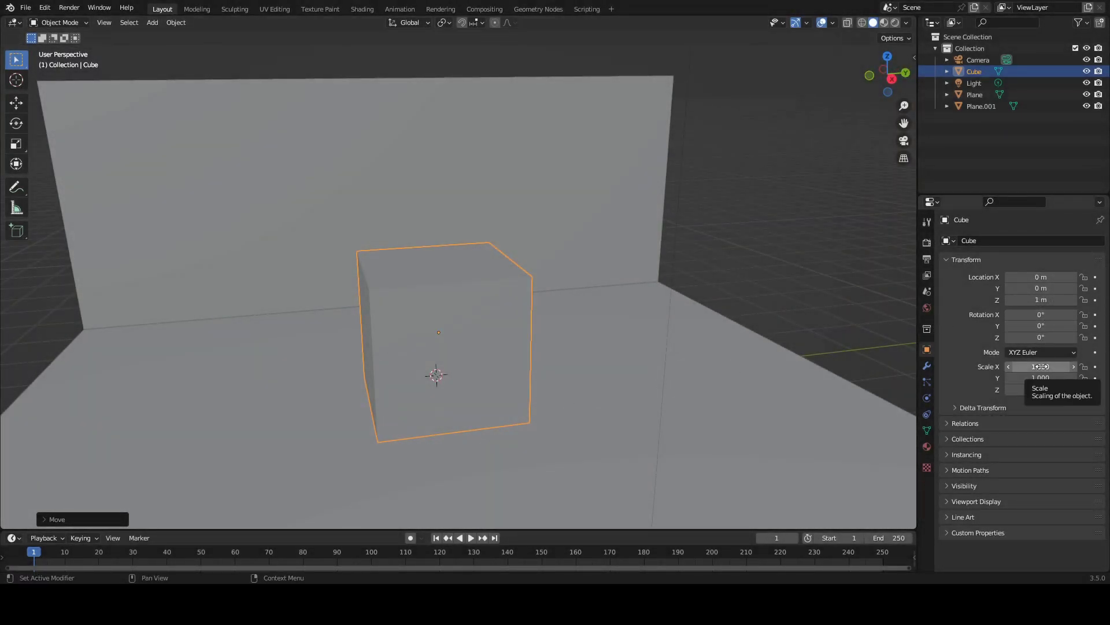
left_click_drag(1041, 377, 1076, 378)
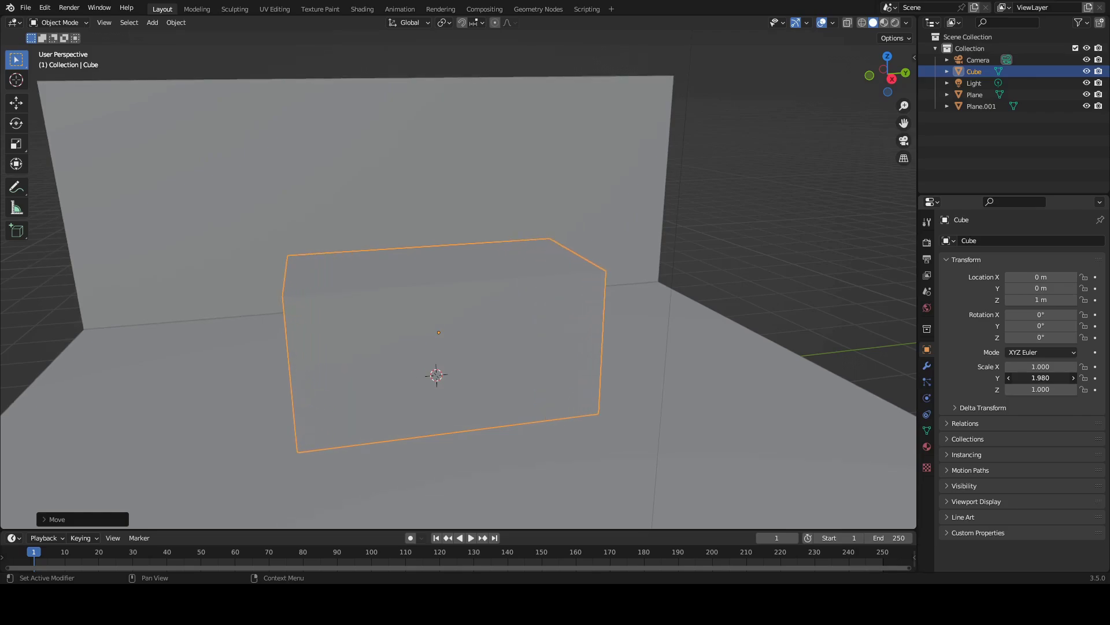
Step: Set the cube's Z scale to 0.75 and its Z location to 0.75 m so it rests on the floor
mouse_move(724, 381)
middle_mouse_down()
mouse_move(804, 357)
mouse_move(568, 393)
mouse_move(726, 366)
middle_mouse_up()
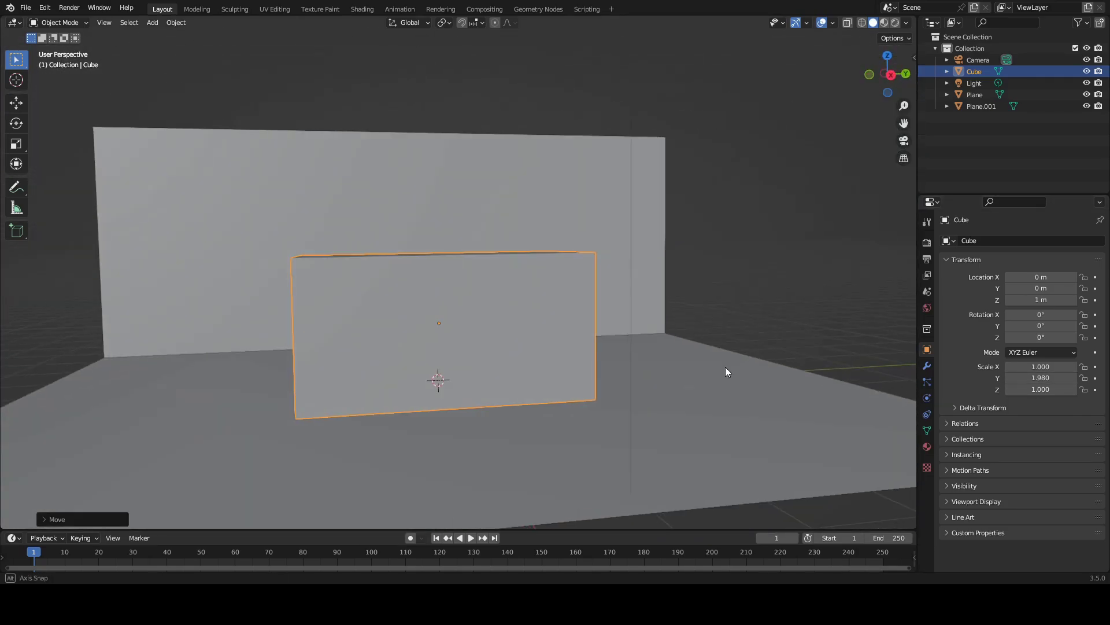
left_click(1051, 394)
type("0.75")
key("Return")
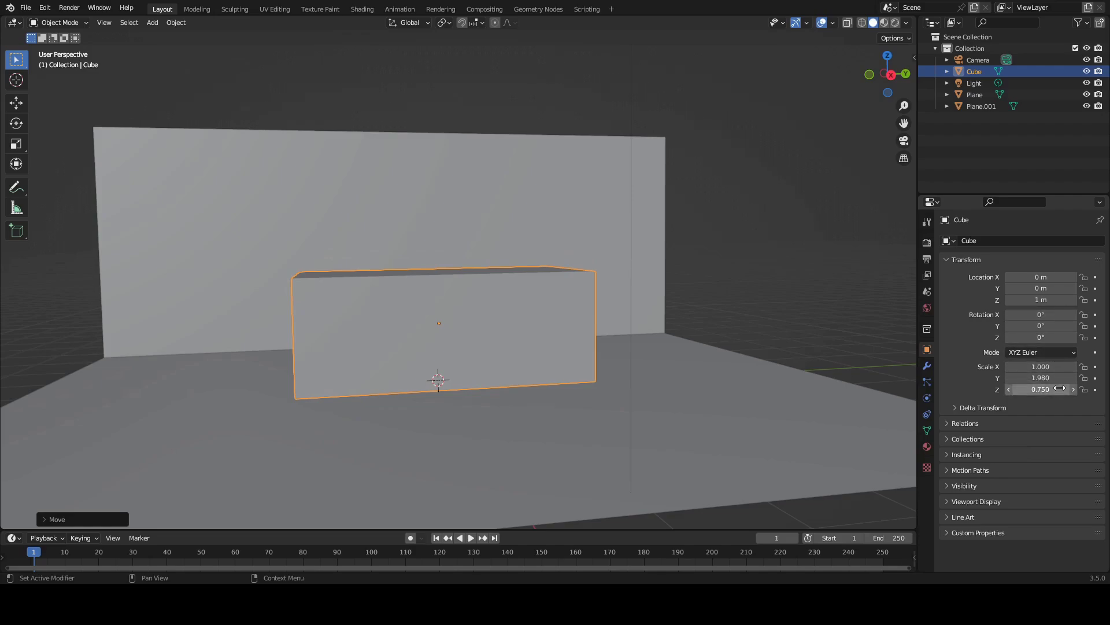
left_click(1041, 300)
type("0.75")
key("Return")
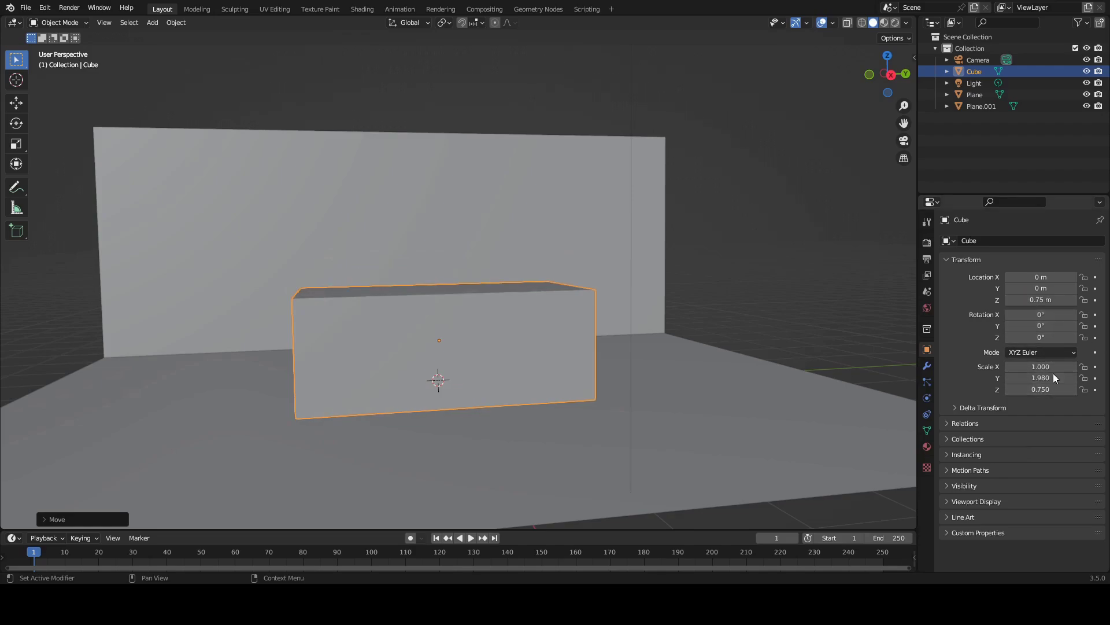
Step: Set the box's X scale to 0.75 to make it narrower
middle_click_drag(402, 370, 440, 387)
left_click(1035, 366)
type(".75")
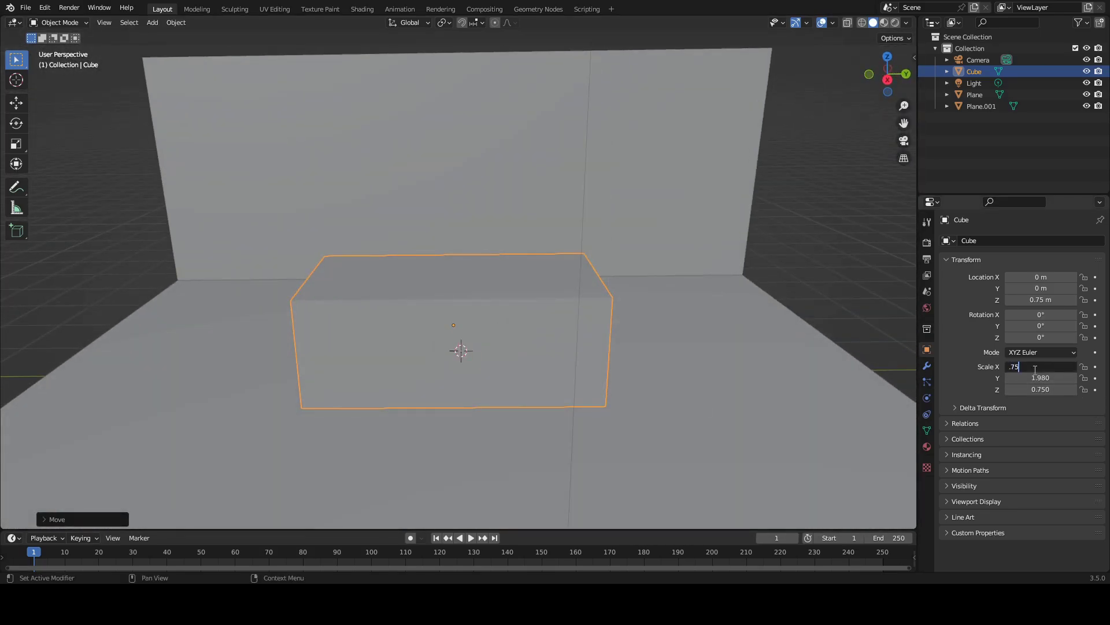
key("Return")
Step: Add a second cube on top of the box and set its X and Y locations to 0 m
middle_click_drag(557, 356, 488, 336)
key("shift+a")
mouse_move(488, 335)
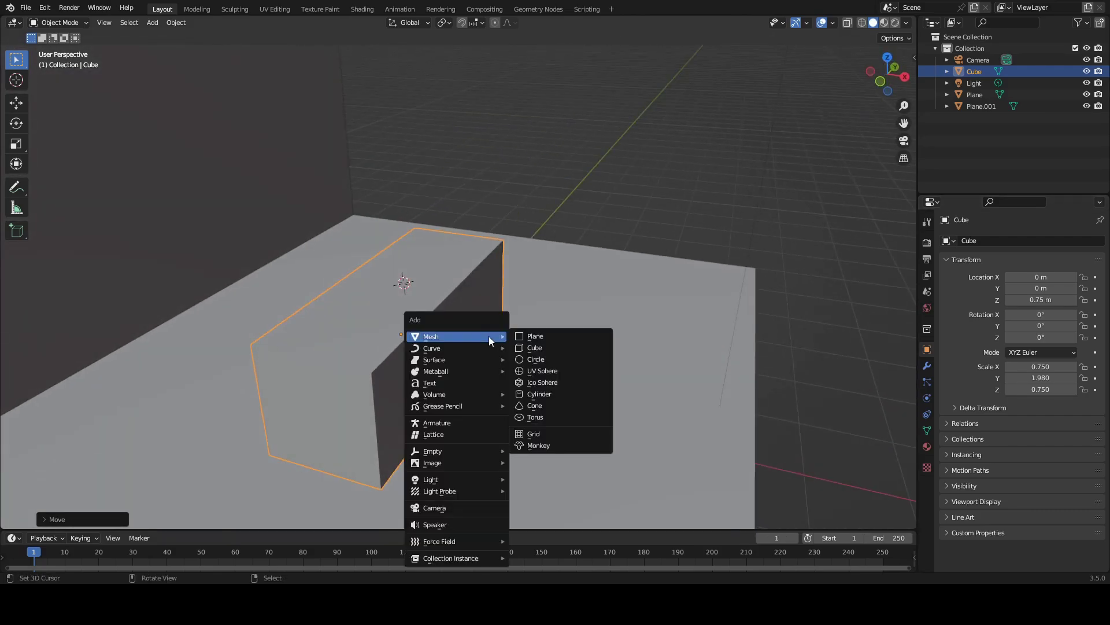
left_click(553, 348)
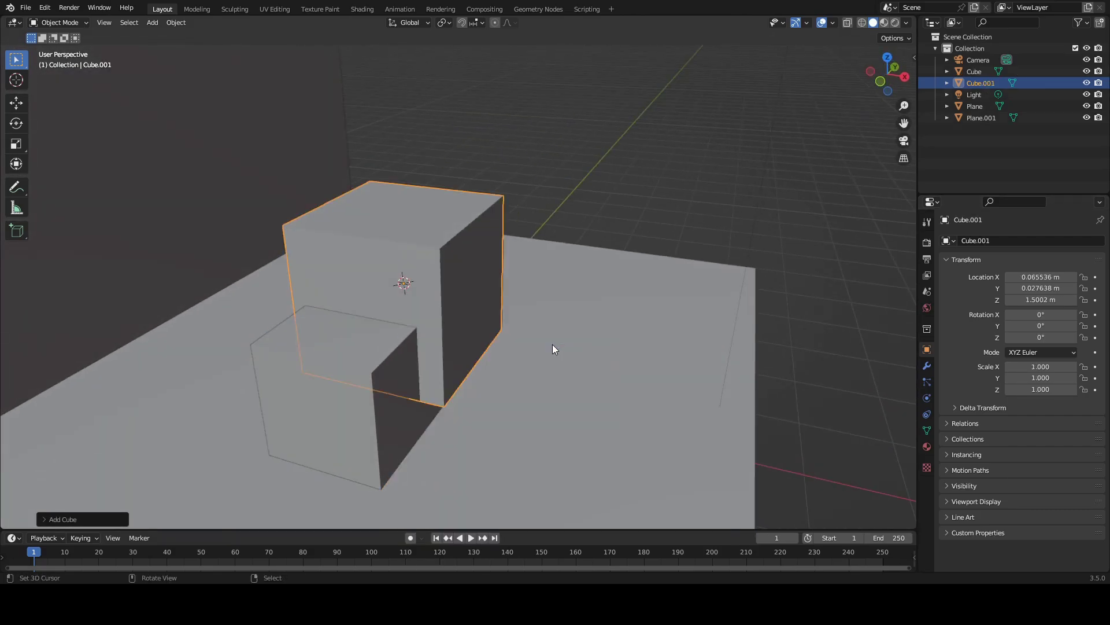
left_click(1045, 277)
type("0")
key("Tab")
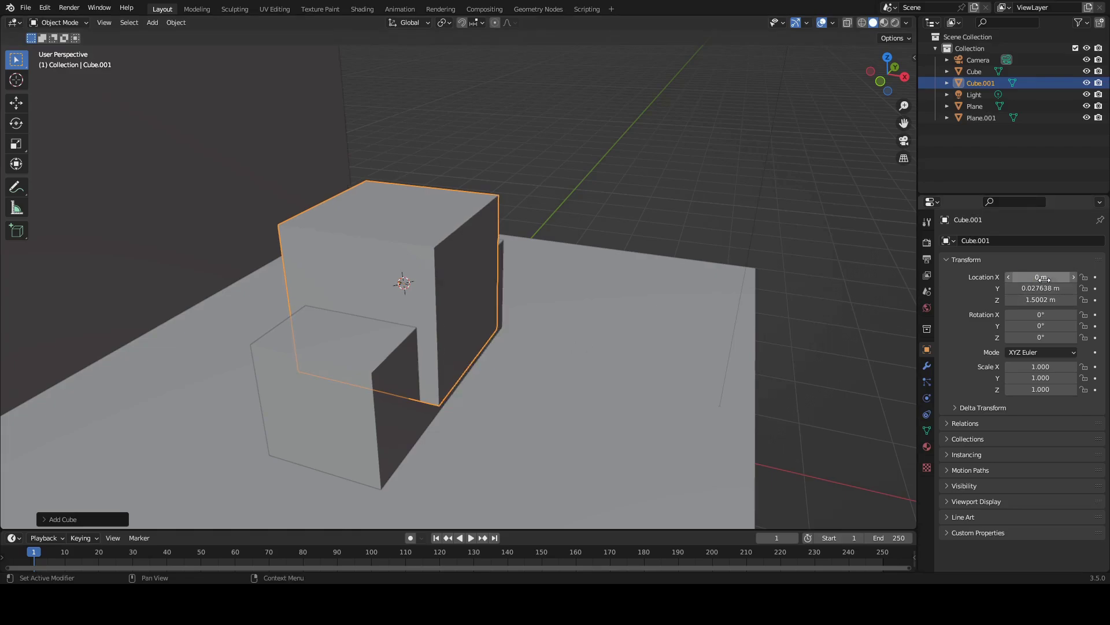
type("0")
key("Return")
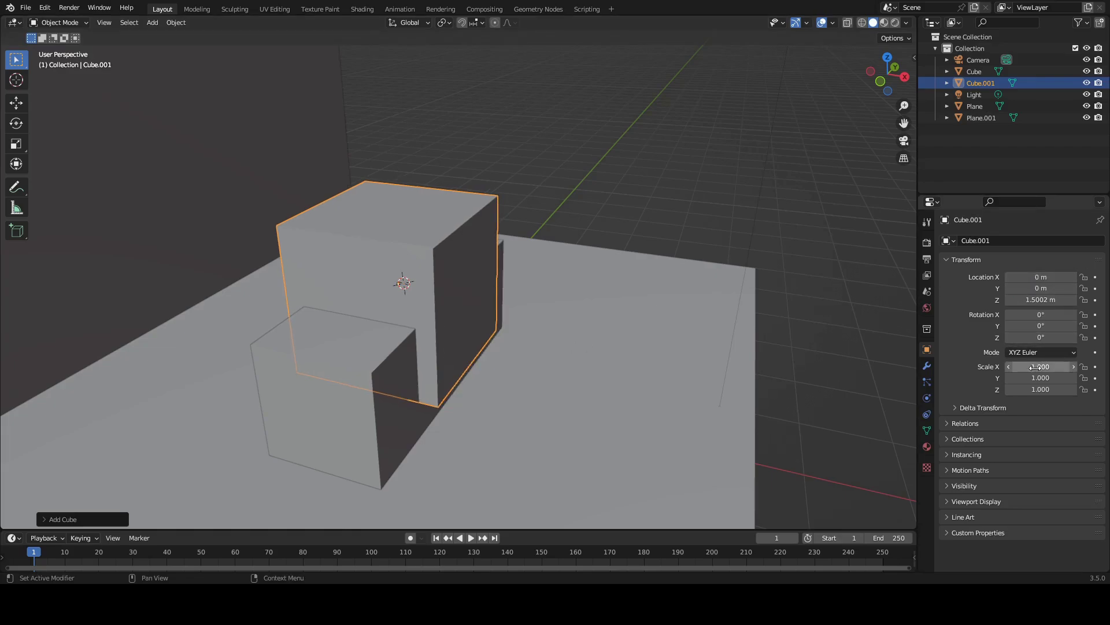
Step: Flatten the second cube into a thin slab by setting its Z scale to 0.1
left_click(1029, 389)
type("0.25")
key("Return")
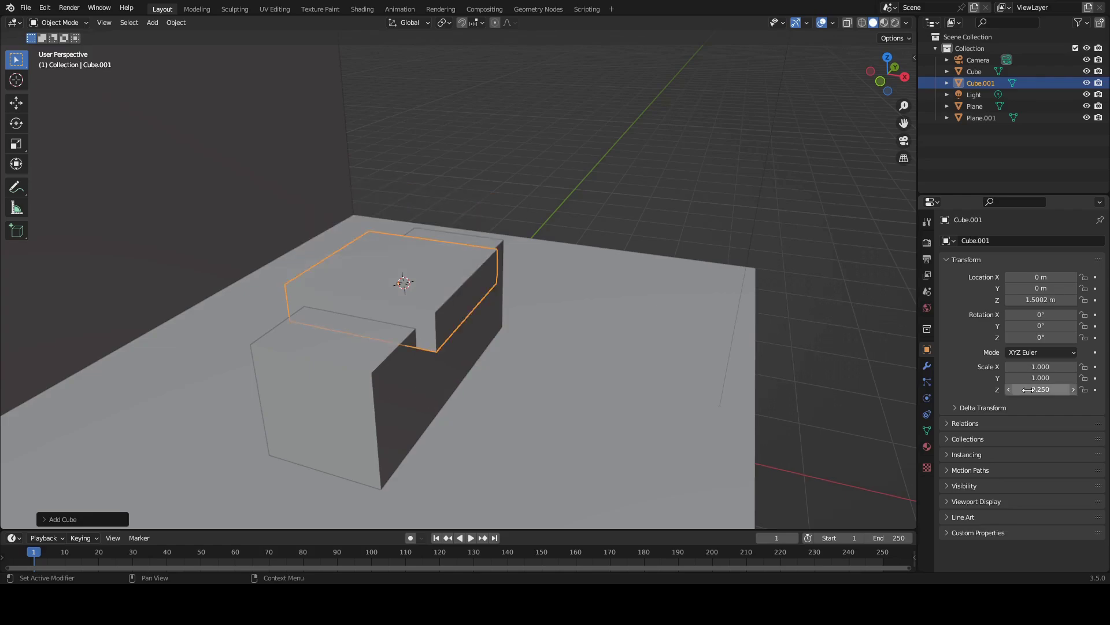
left_click(1051, 390)
type("0.1")
key("Return")
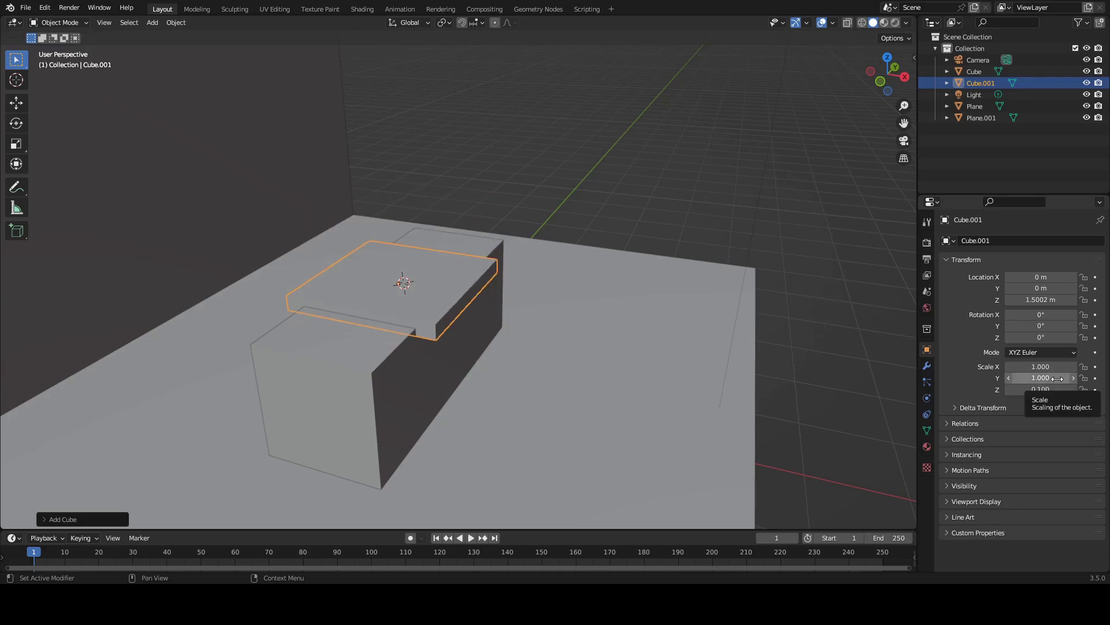
Step: Lengthen the slab slightly past the box below by setting its Y scale to 2
middle_click_drag(491, 314, 404, 293)
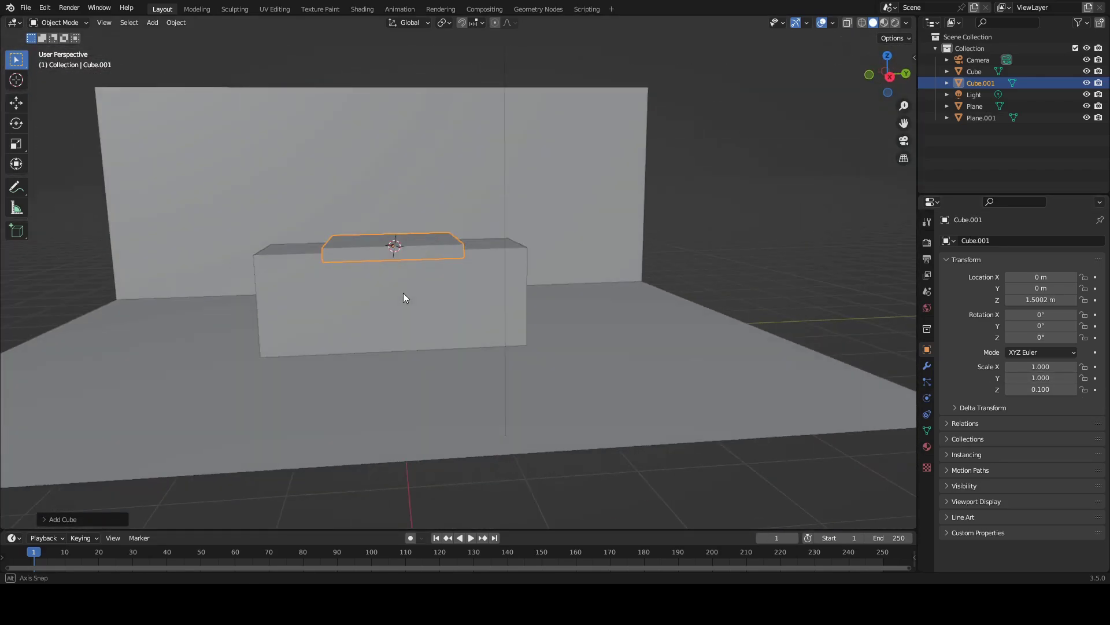
left_click(470, 287)
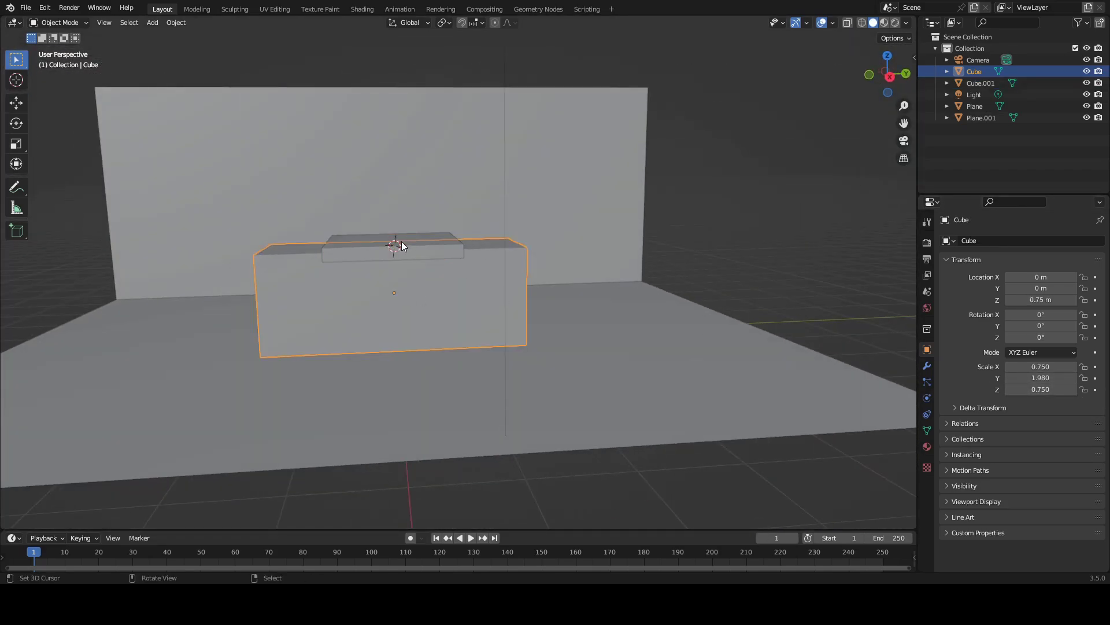
left_click(425, 249)
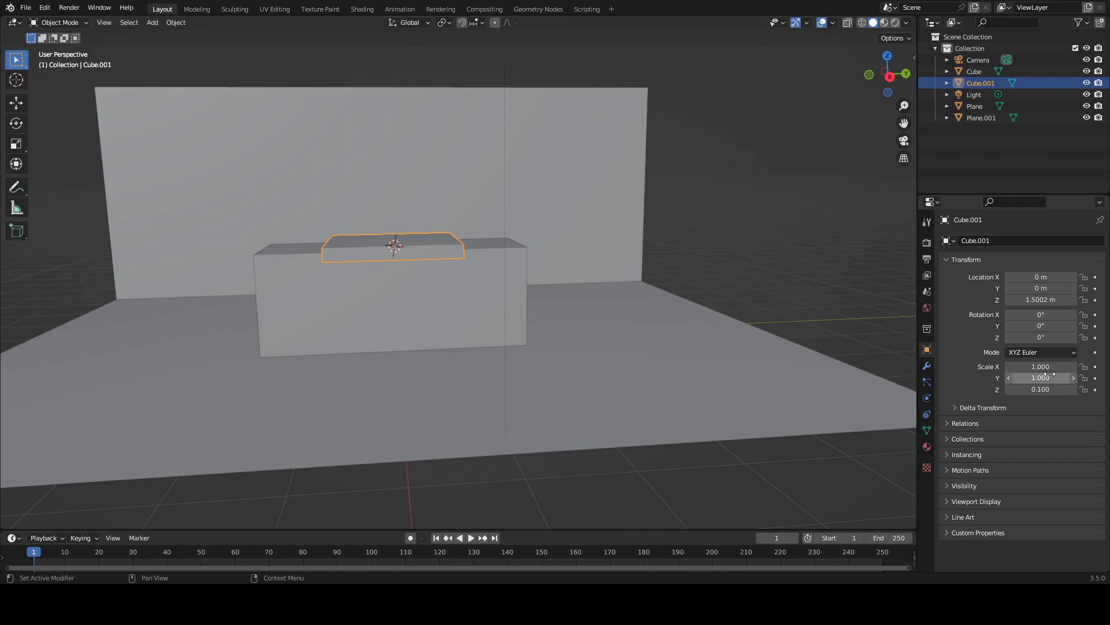
left_click(1050, 378)
type("1.98")
key("Return")
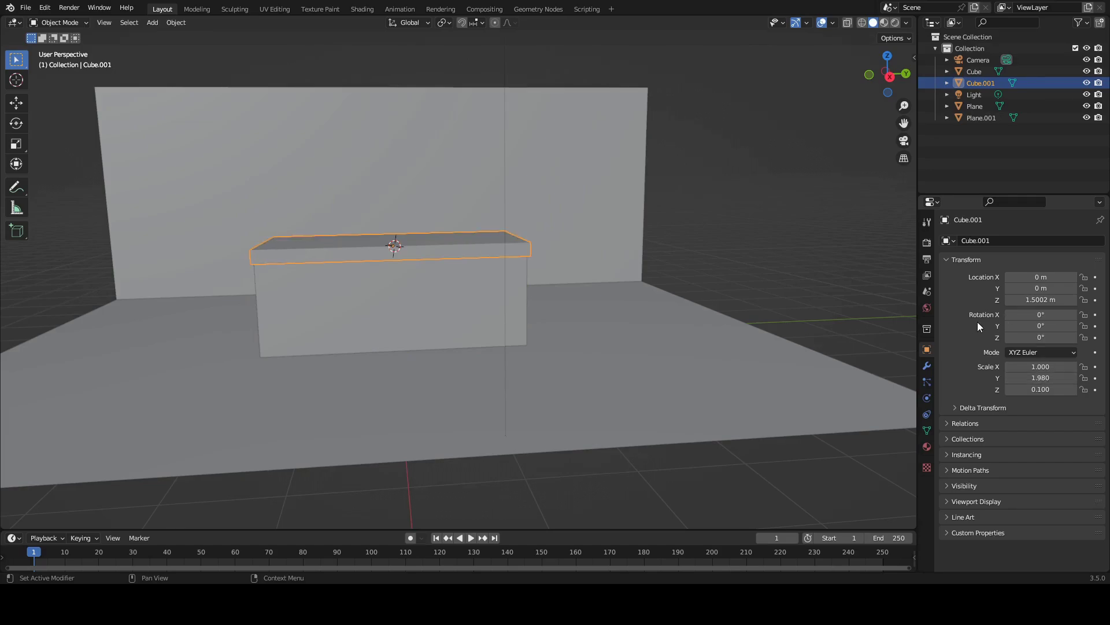
left_click(1054, 382)
type("2")
key("Return")
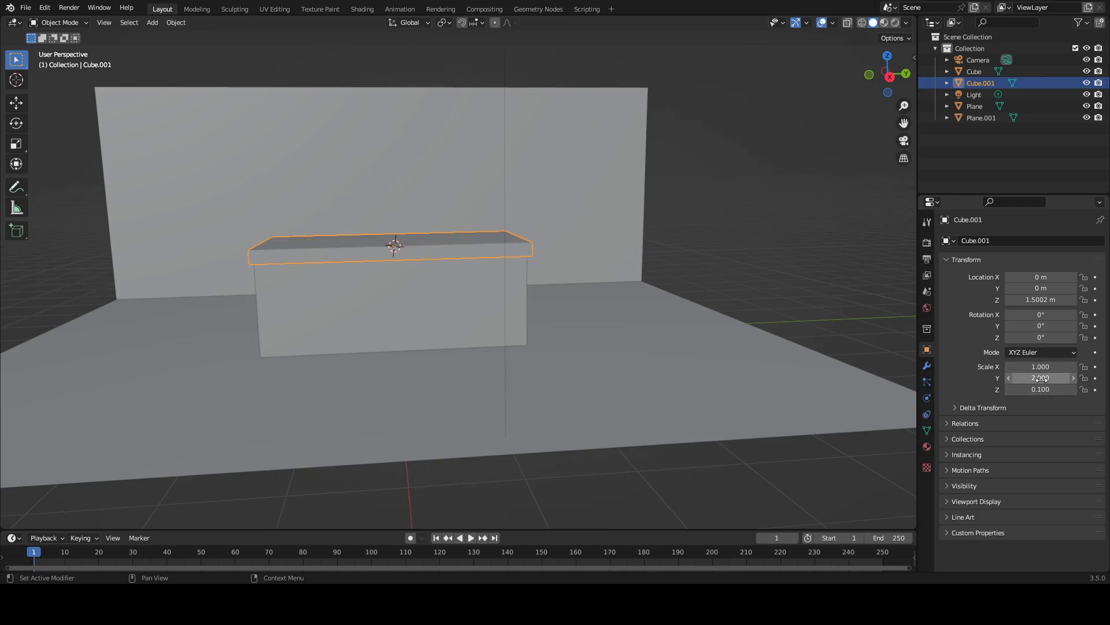
Step: Set the counter slab's Y scale to 2.1 so that it overhangs the box a little more at both ends
left_click(1043, 379)
type("2.2")
key("Return")
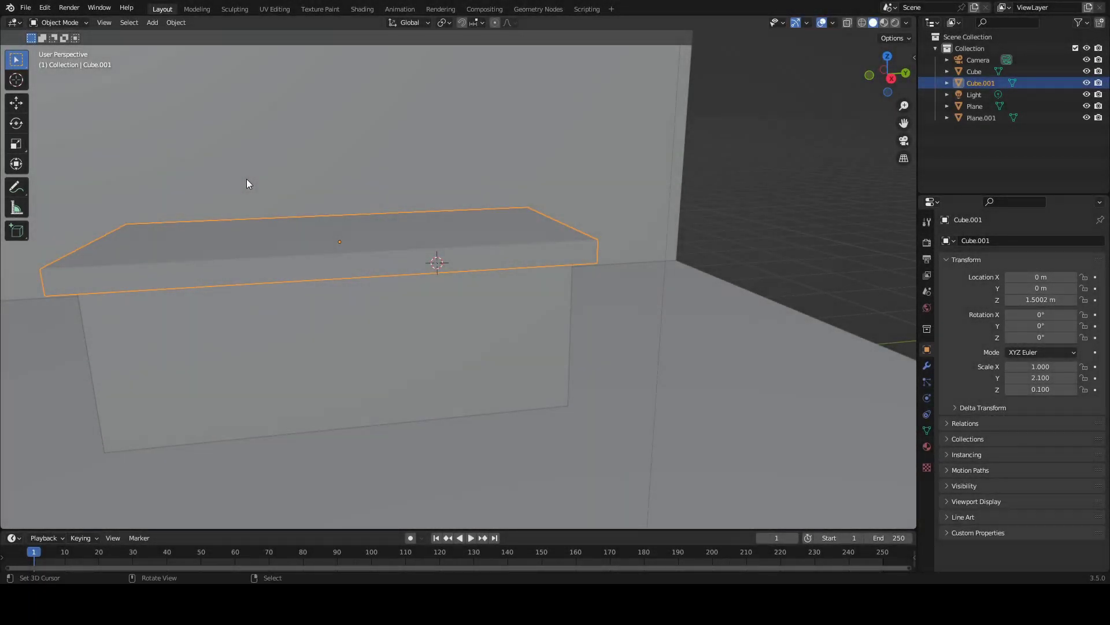
scroll(246, 180, "down", 5)
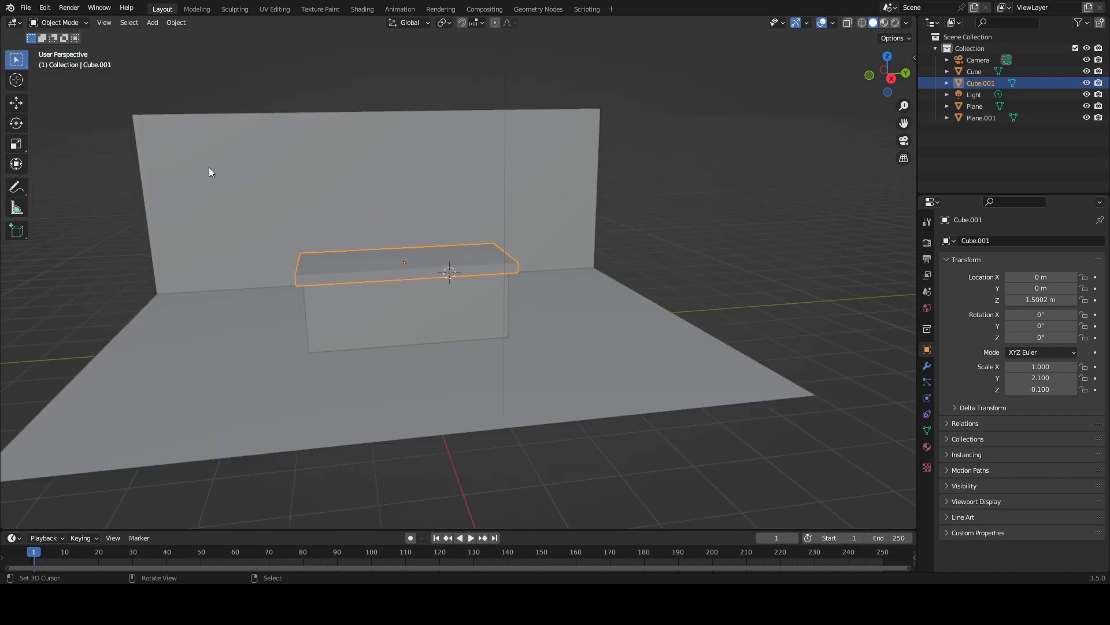
Step: Duplicate the counter's box and top slab together and place the copies beside the original counter, towards the back wall
left_click(204, 200)
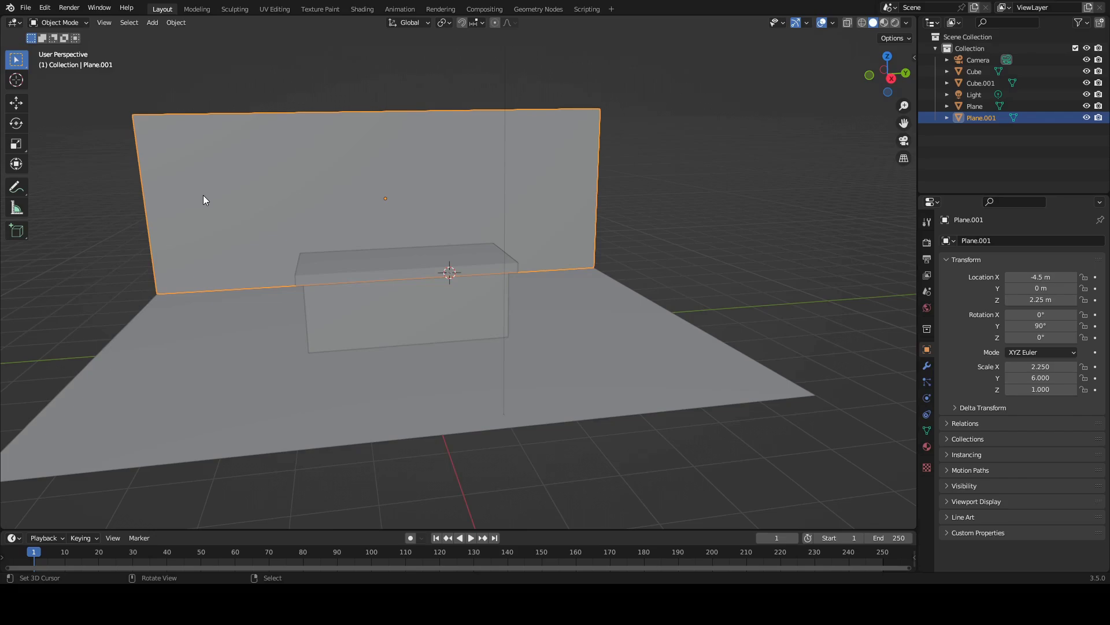
left_click(356, 320)
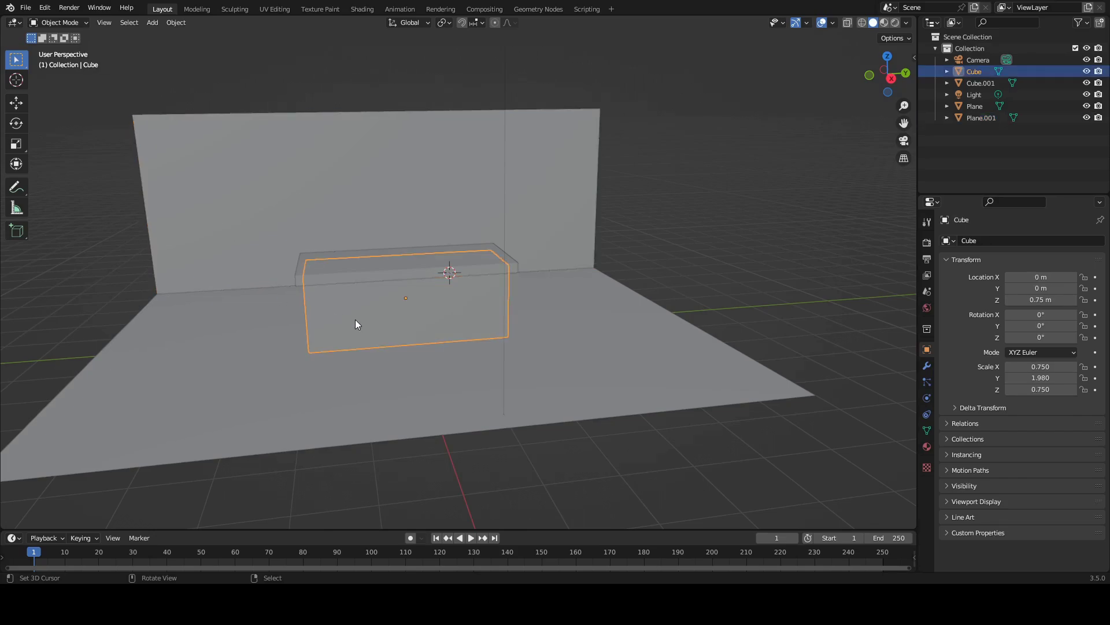
left_click(383, 276, "shift")
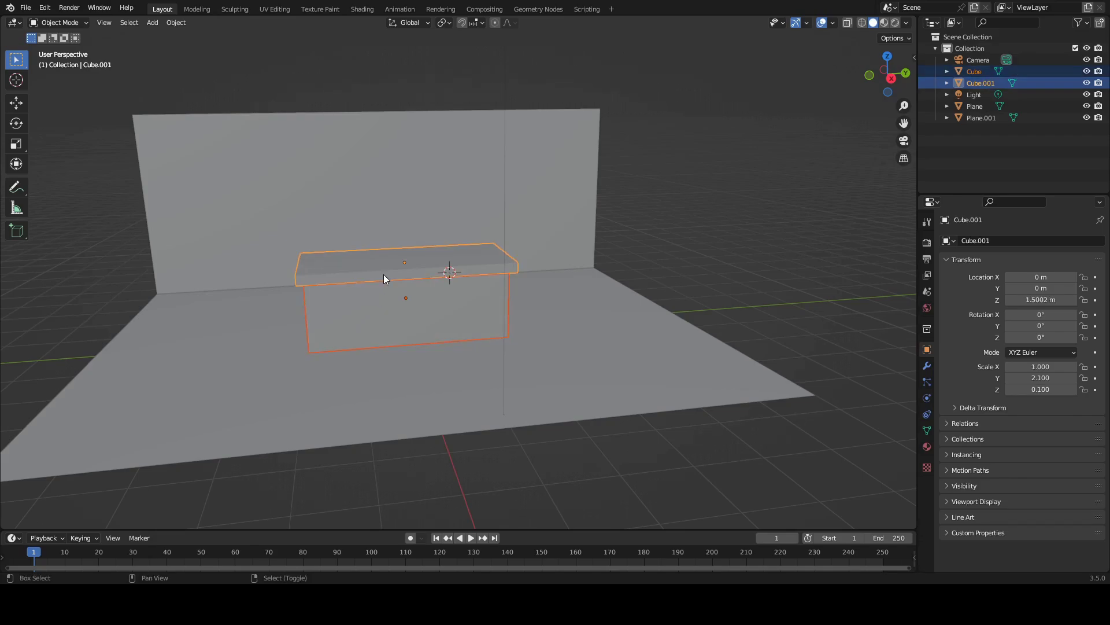
key("shift+d")
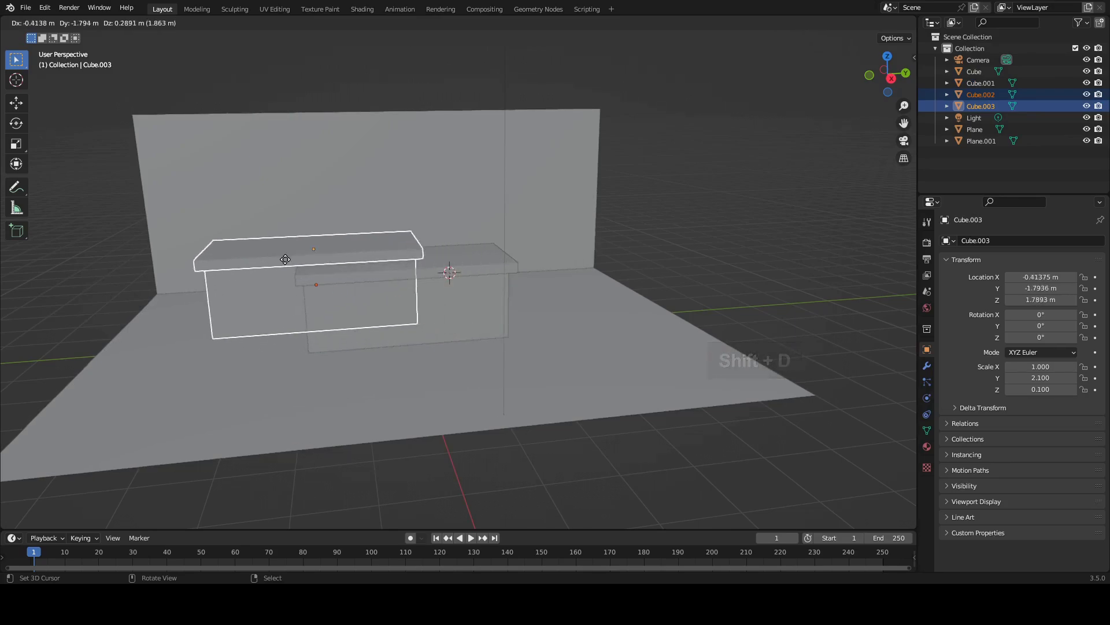
left_click(254, 241)
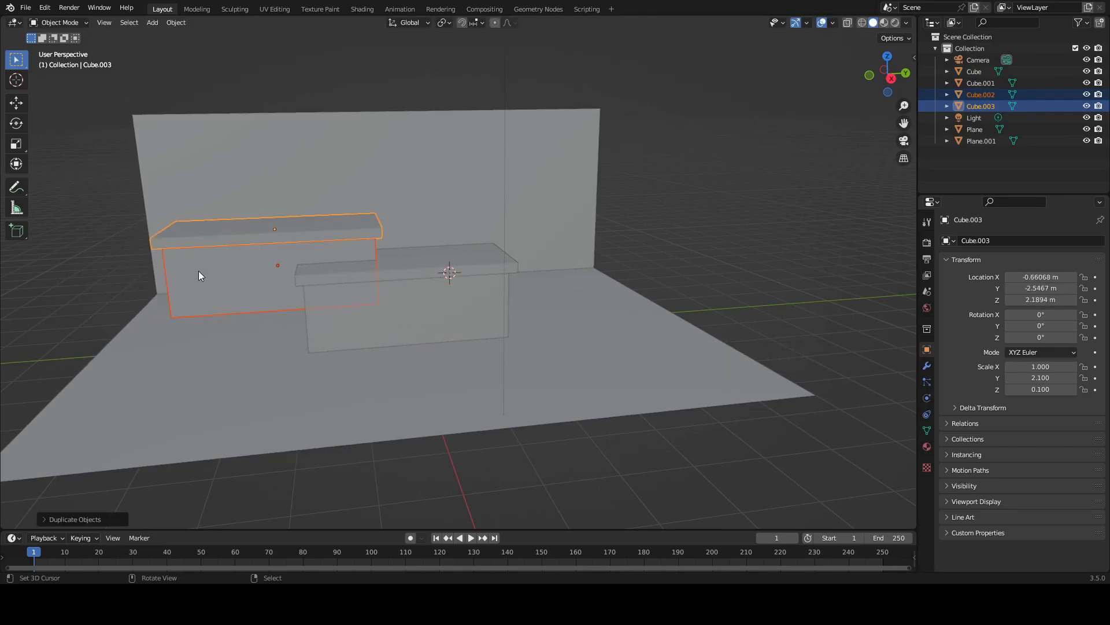
Step: Place the 3D cursor on the back wall and snap the duplicated box and slab to it with Selection to Cursor
left_click(267, 270)
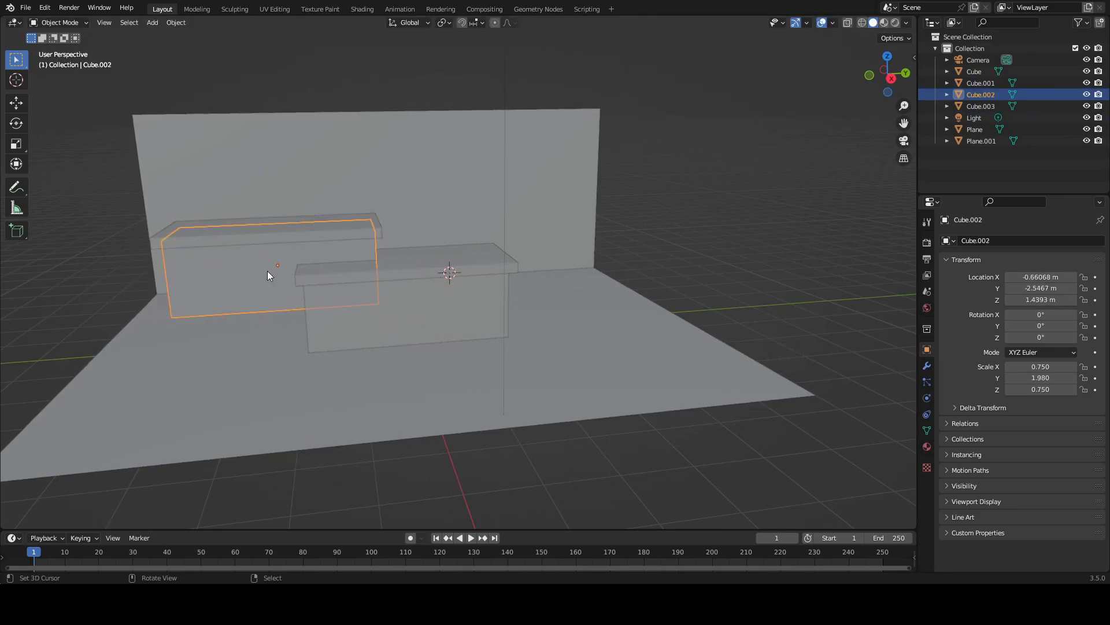
left_click(320, 231, "shift")
right_click(449, 218, "shift")
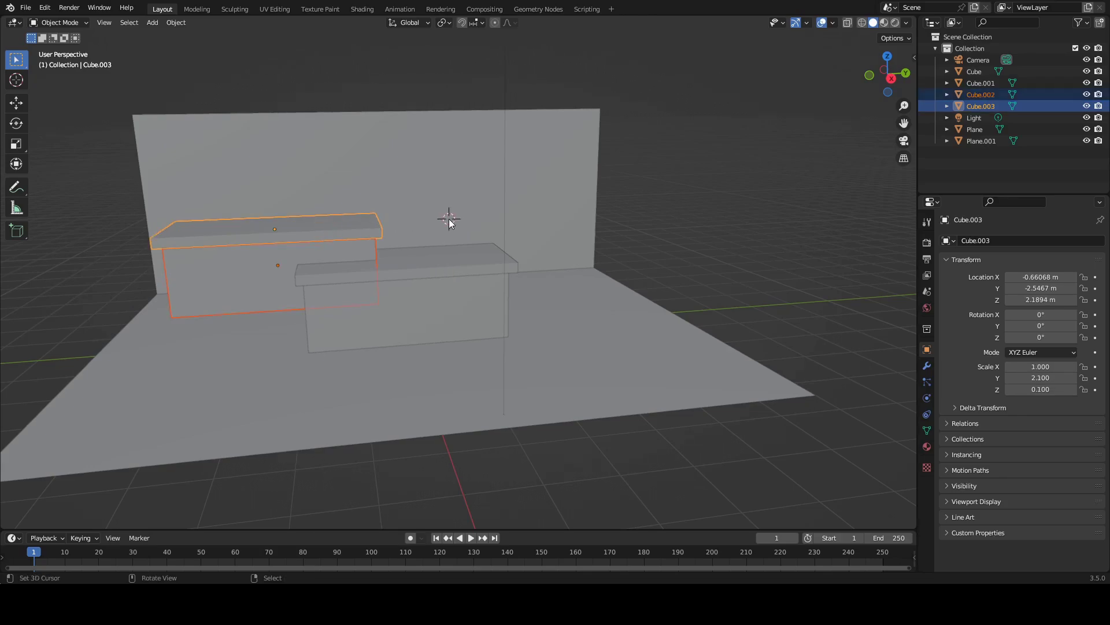
key("shift+s")
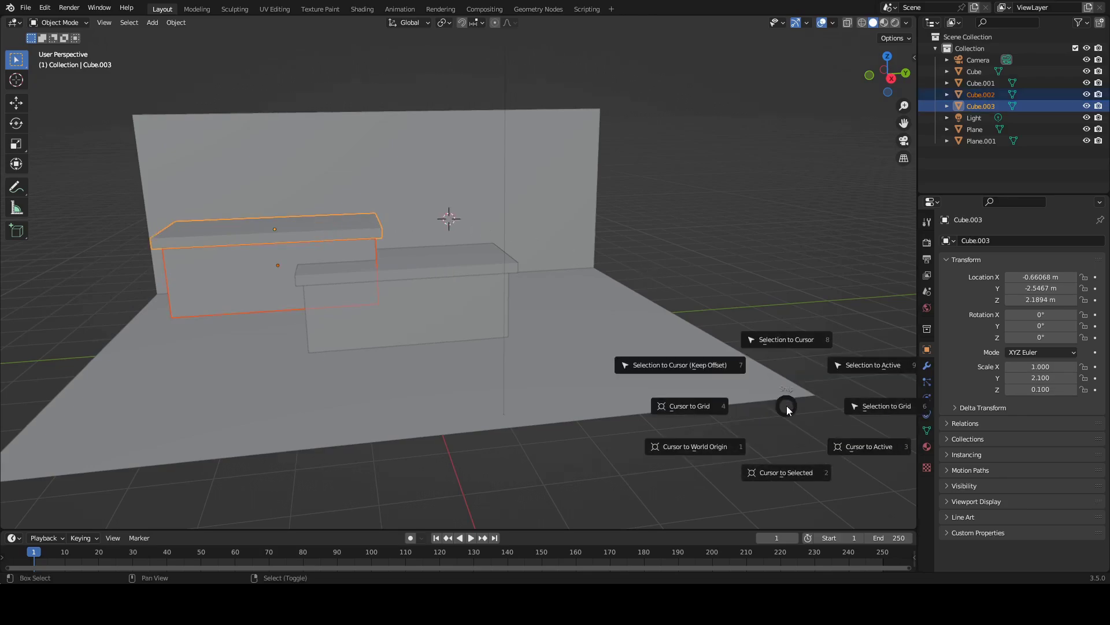
key("shift+s")
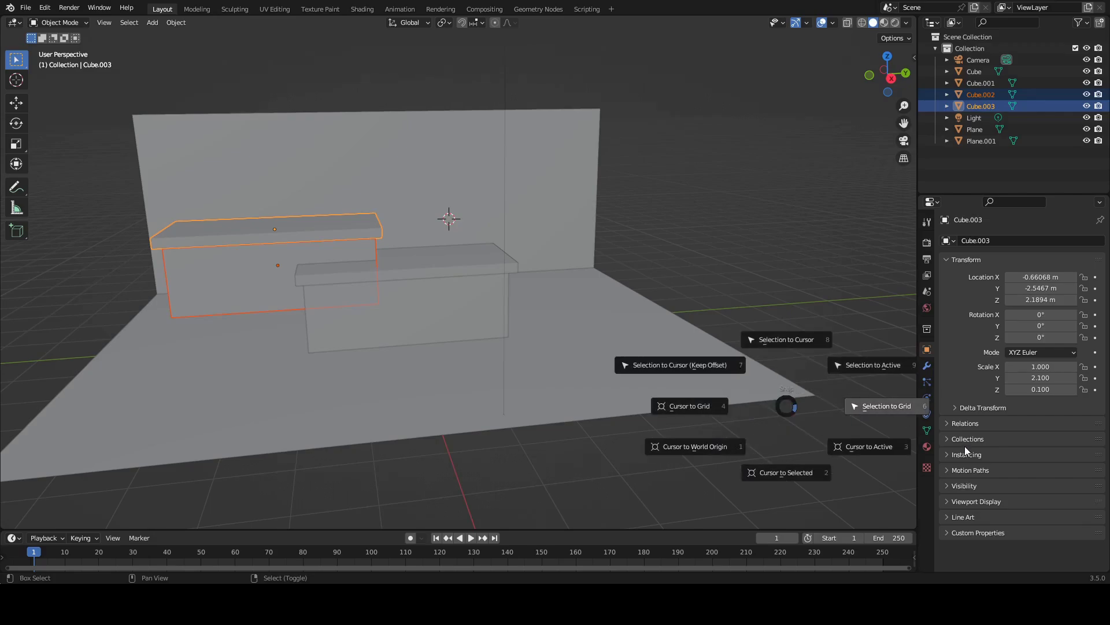
left_click(788, 336)
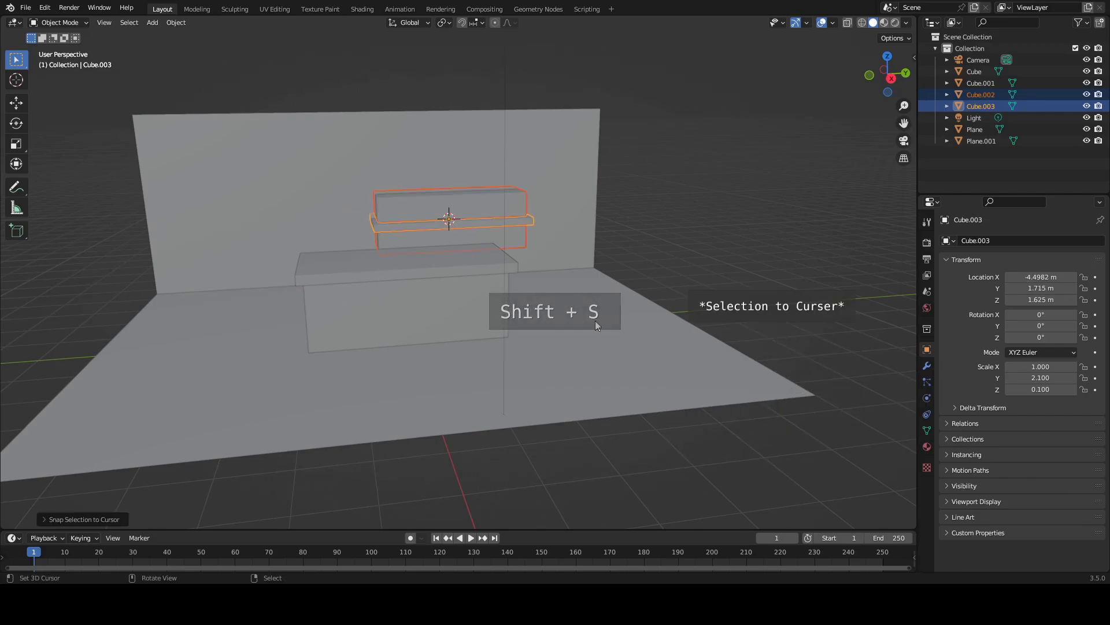
Step: Set the duplicated box's Z location to 0.75 m so that it stands on the floor at the back wall
middle_click_drag(523, 303, 601, 297)
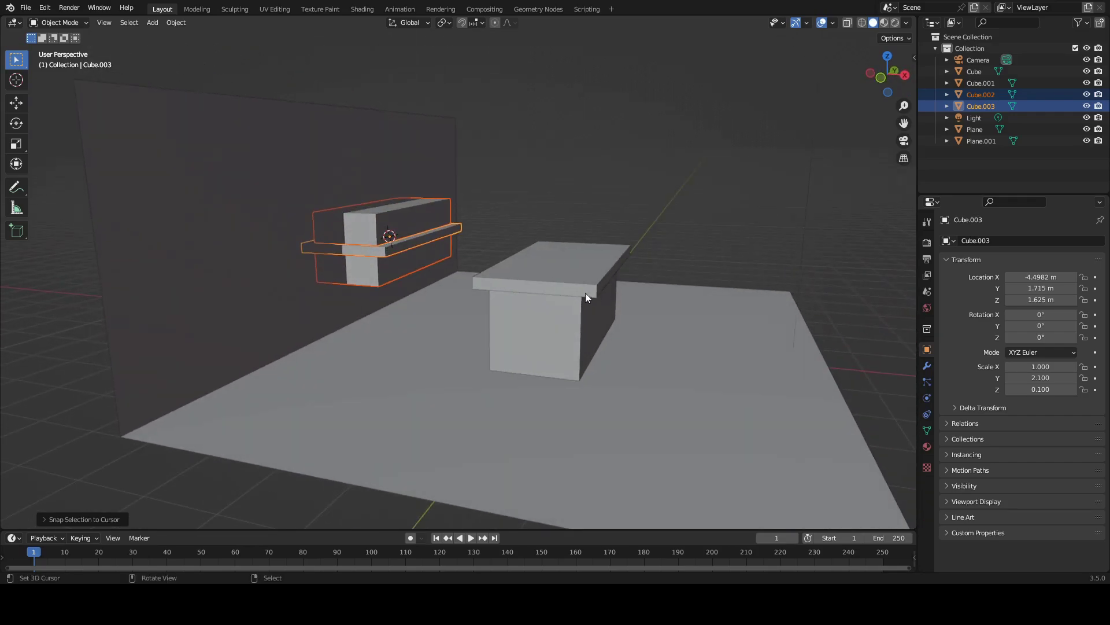
left_click(439, 213)
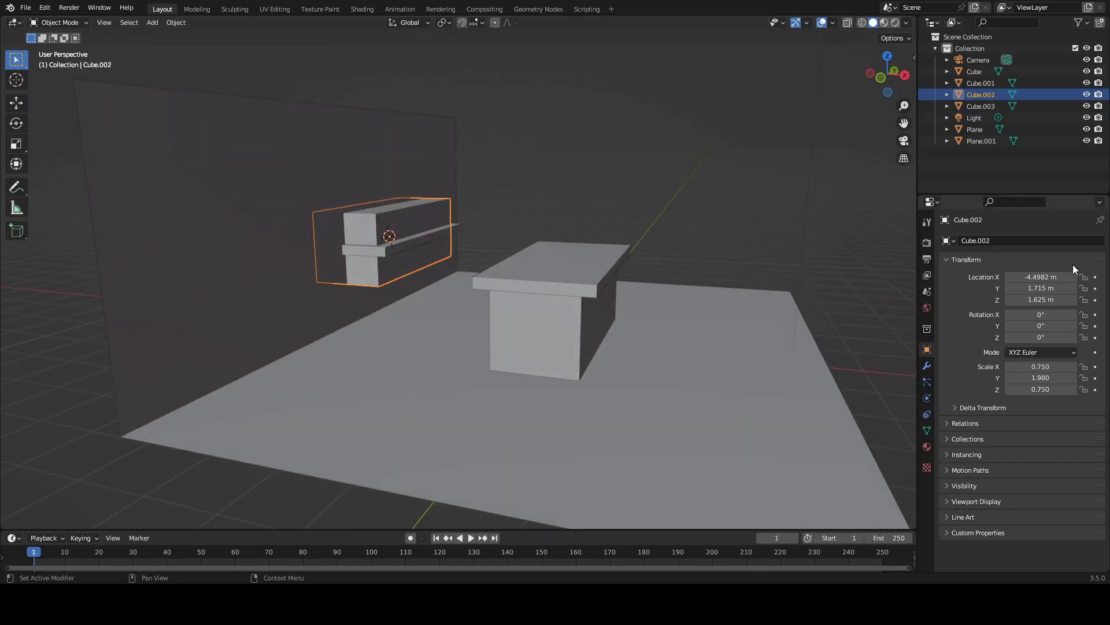
left_click(1059, 299)
type("0.75")
key("Return")
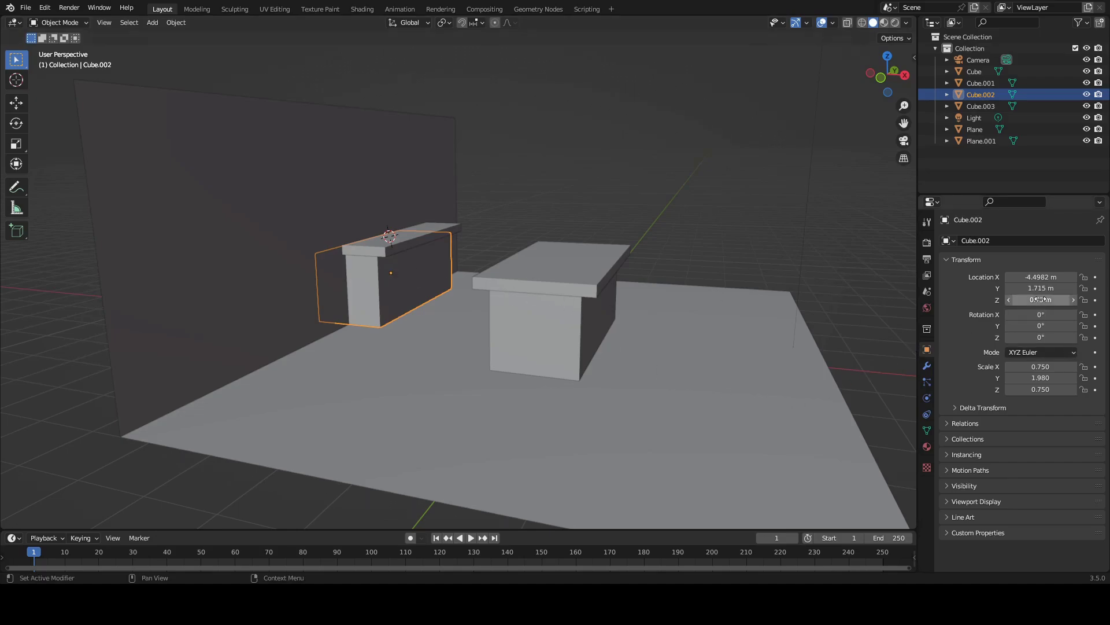
Step: Narrow the duplicated box to an X scale of 0.25 and move it to X -4.2182 m, Y 0 m in front of the back wall
left_click(1039, 368)
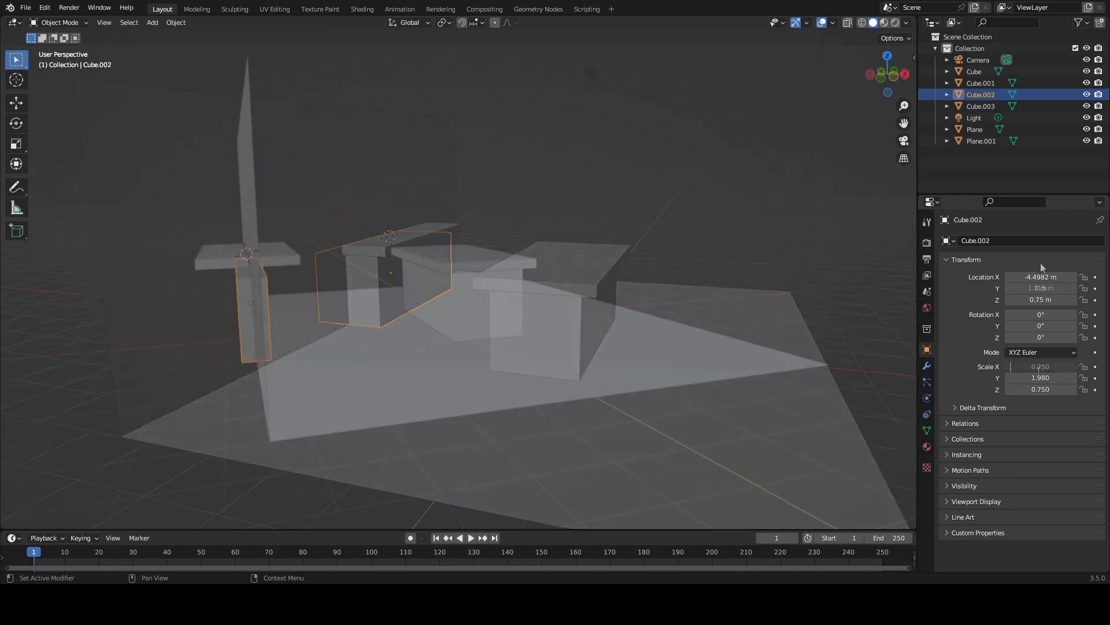
left_click(1040, 277)
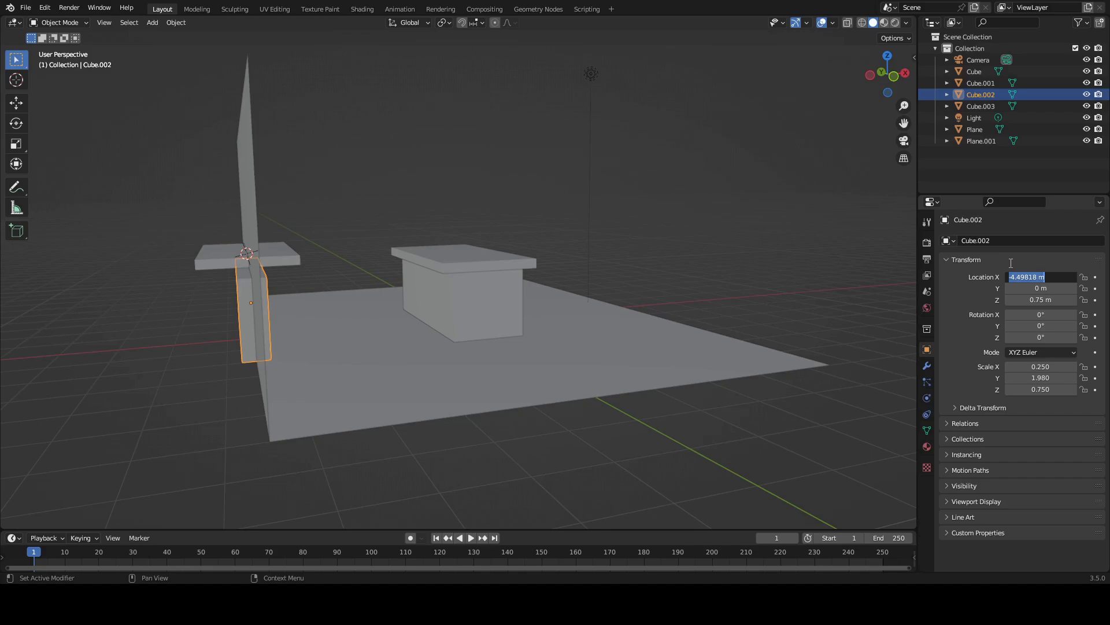
type("-4.1882")
key("Return")
left_click_drag(1040, 277, 1039, 277)
scroll(165, 324, "up", 3)
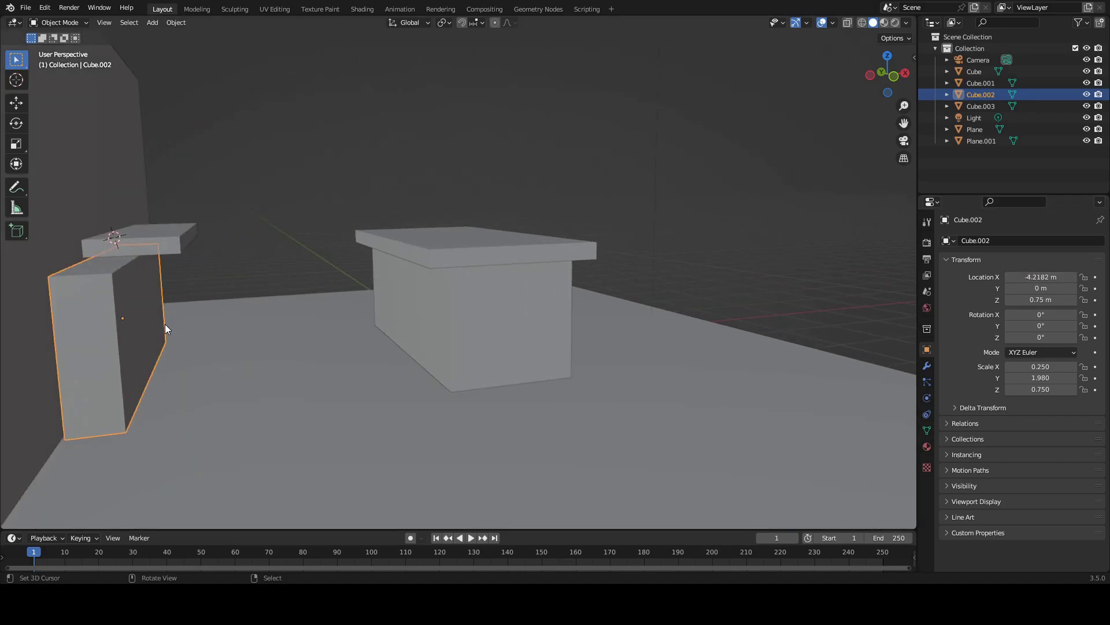
mouse_move(165, 324)
middle_mouse_down()
mouse_move(193, 317)
mouse_move(176, 314)
middle_mouse_up()
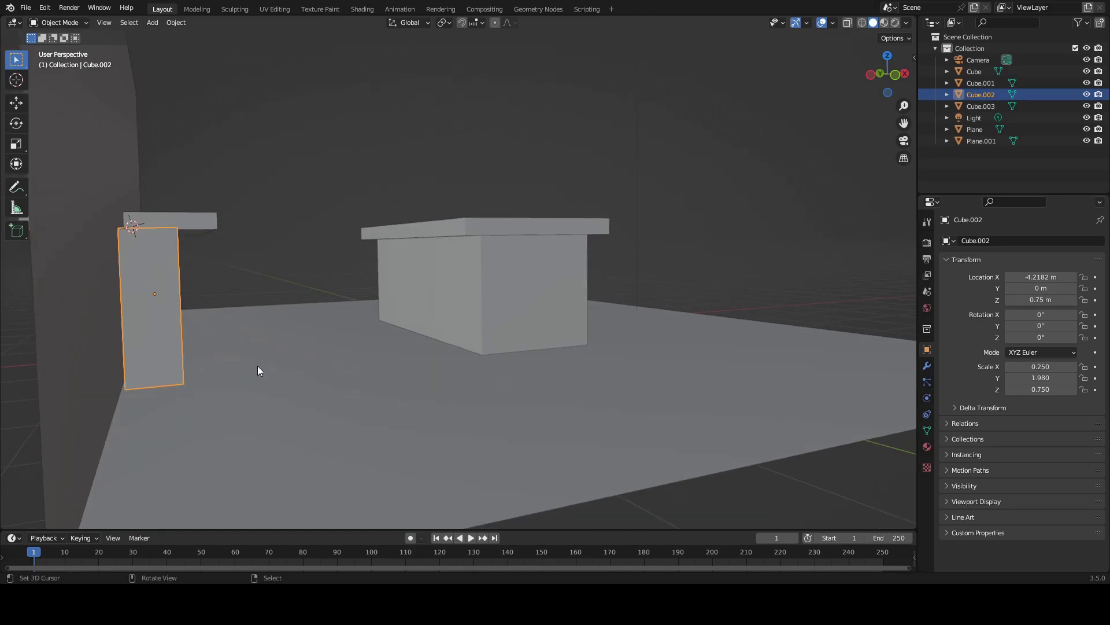
middle_click_drag(258, 366, 385, 219, "shift")
scroll(300, 353, "up", 3)
scroll(390, 332, "down", 2)
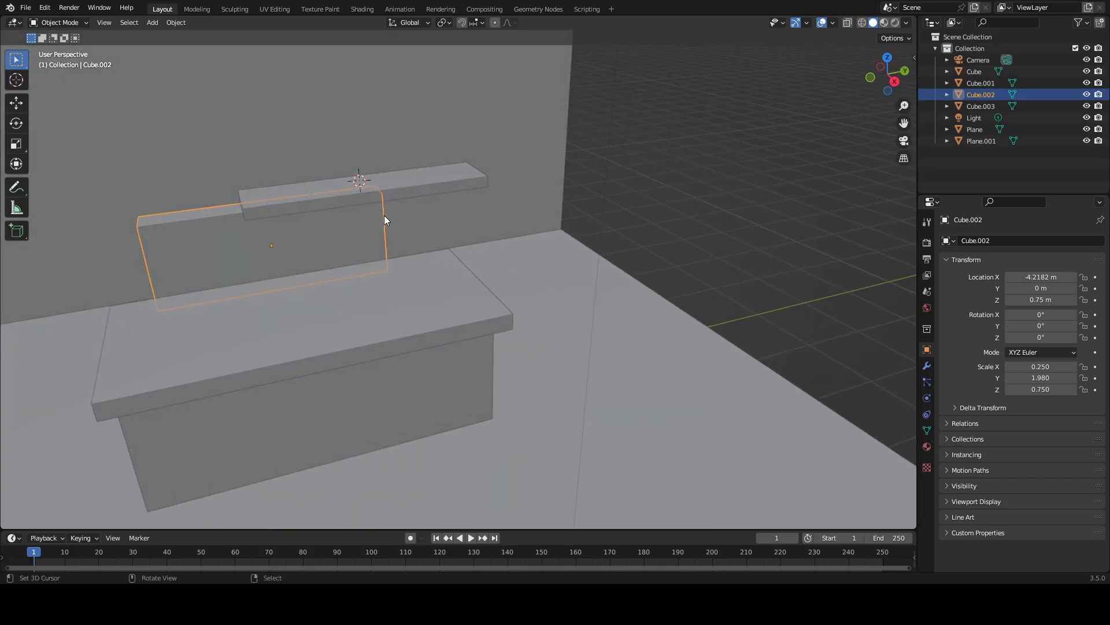
scroll(386, 215, "up", 5)
scroll(391, 198, "down", 7)
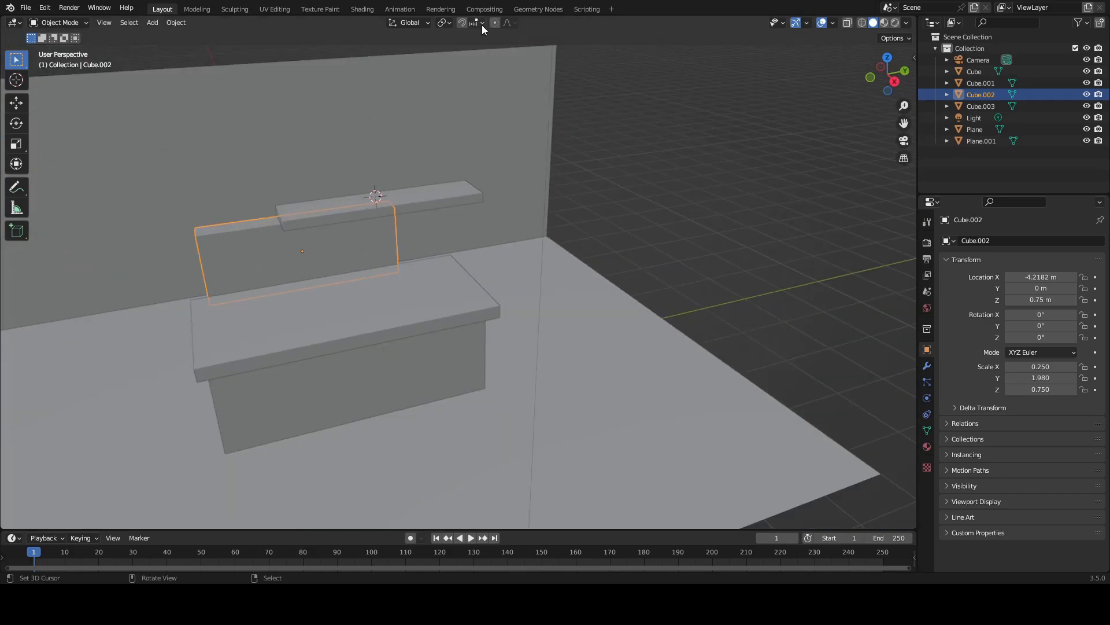
Step: Centre the duplicated slab above its box by setting its Y location to 0 m
left_click(481, 23)
left_click(371, 201)
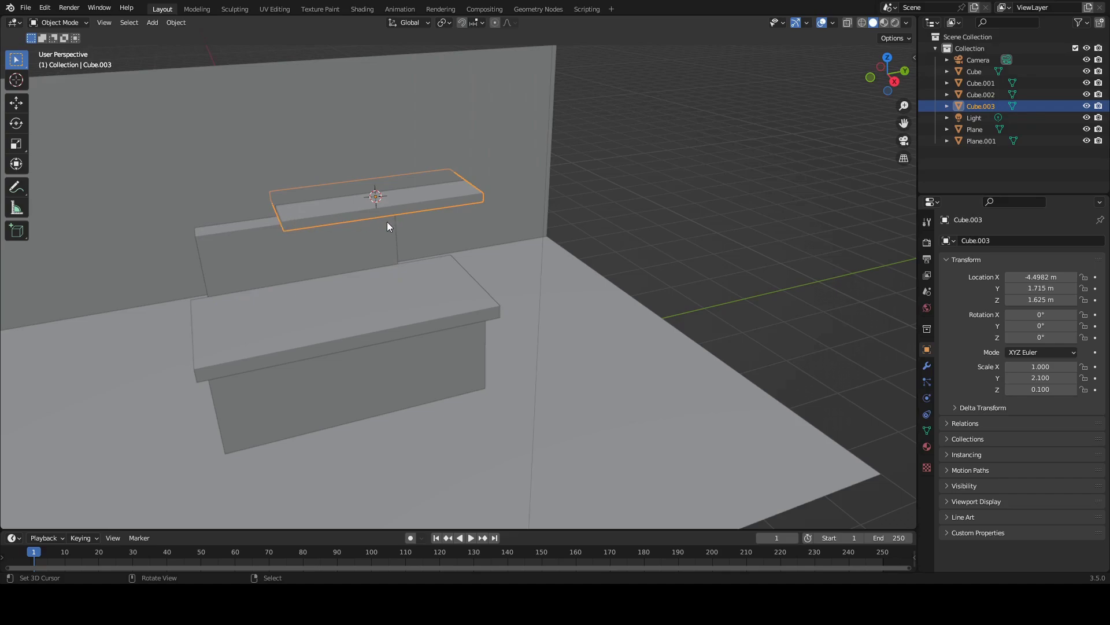
left_click(1049, 287)
type("0")
key("Return")
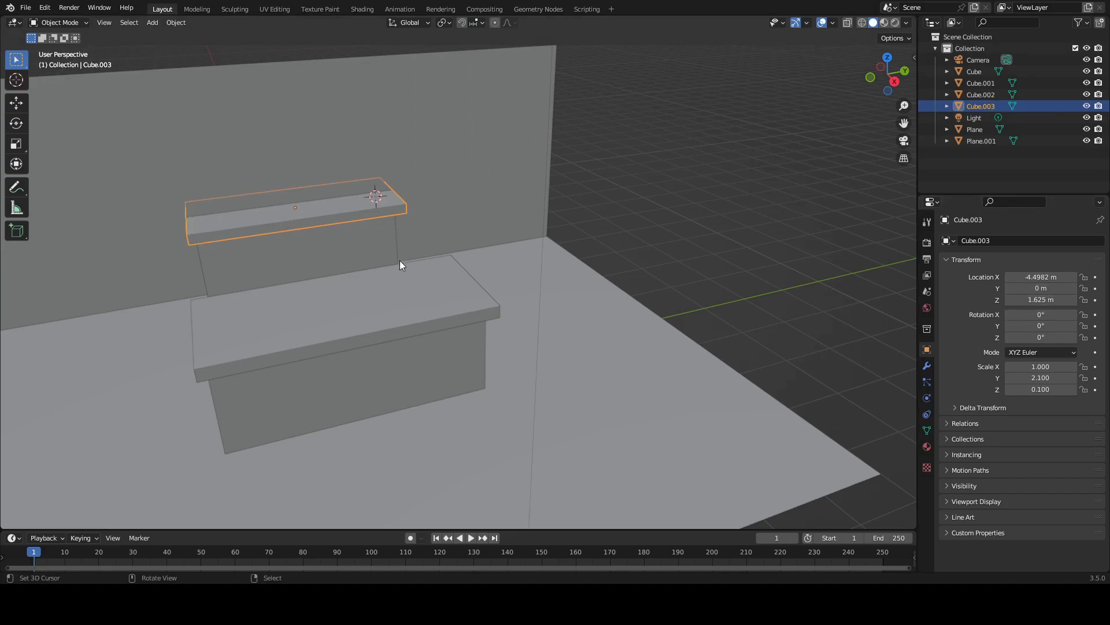
Step: Set the back-wall box's X scale to 0.3
left_click(347, 230)
middle_click_drag(426, 245, 525, 224)
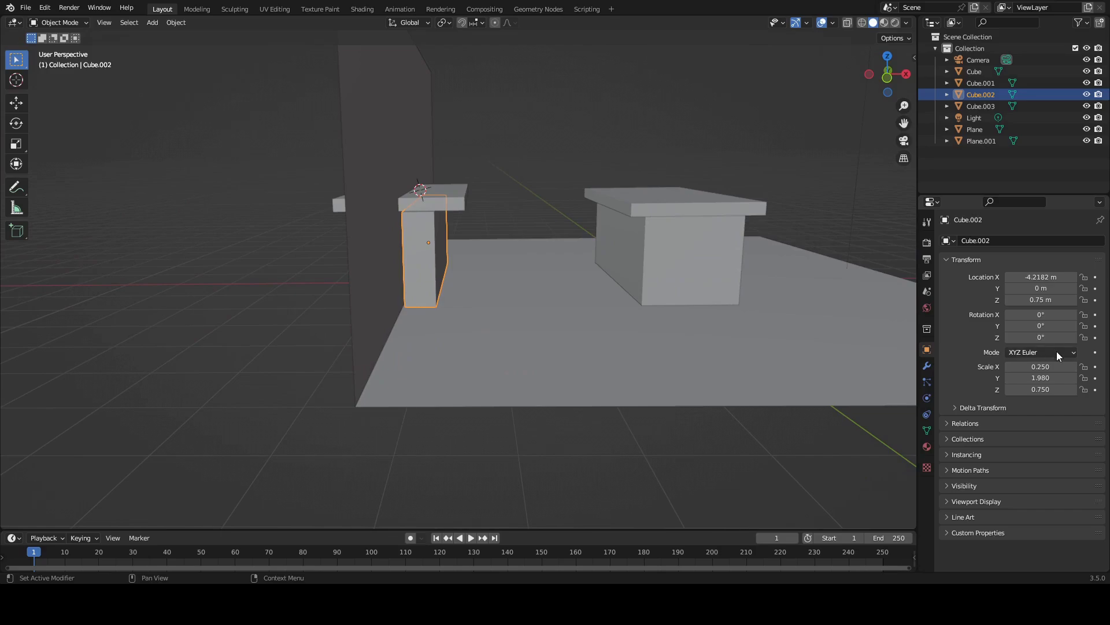
left_click(1061, 367)
type(".3")
key("Return")
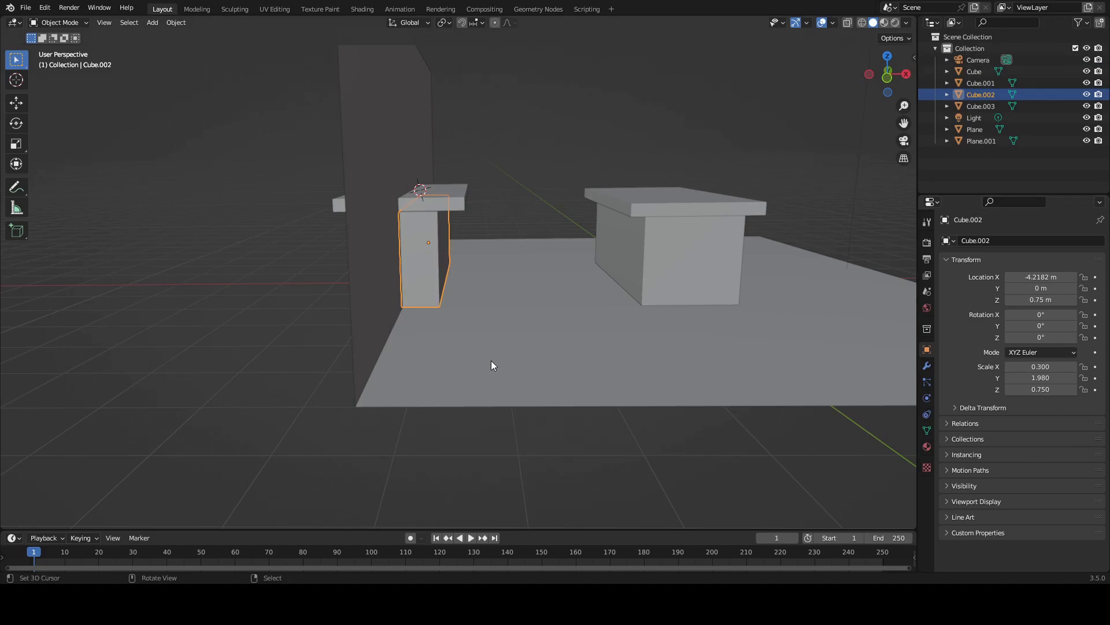
Step: Deepen the back-wall box by setting its X scale to 0.5
middle_click_drag(491, 360, 436, 329)
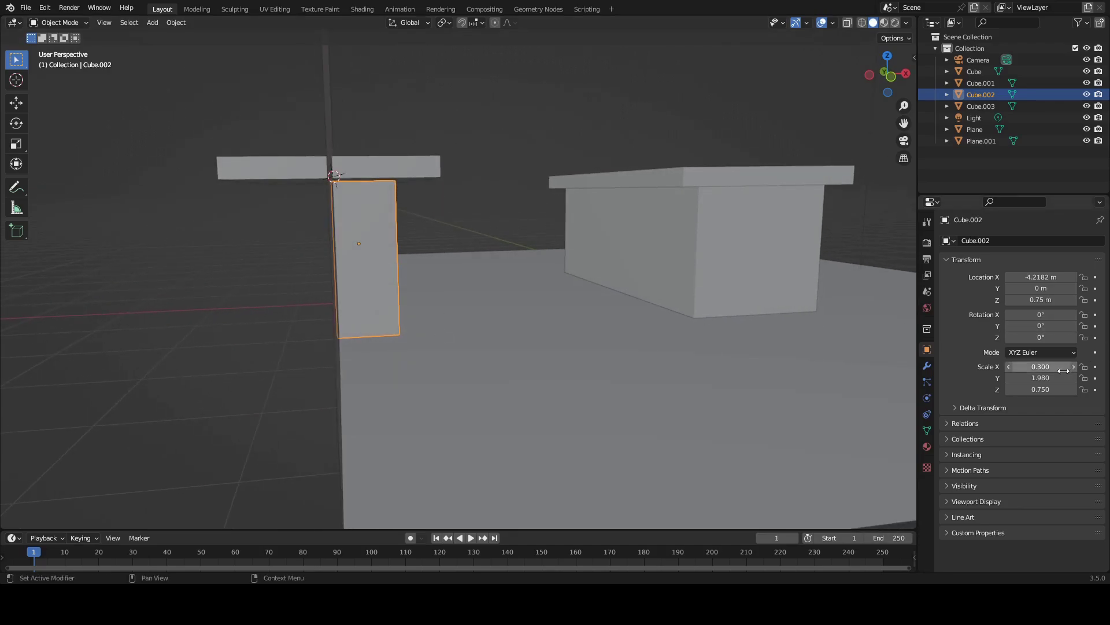
left_click(1038, 367)
key("BackSpace")
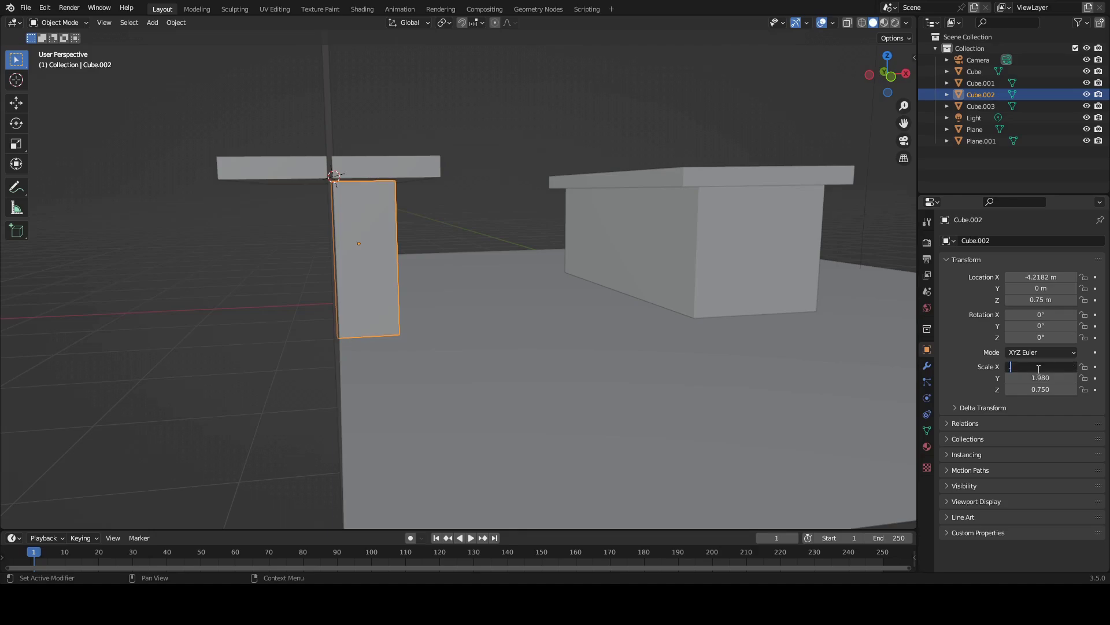
key("Return")
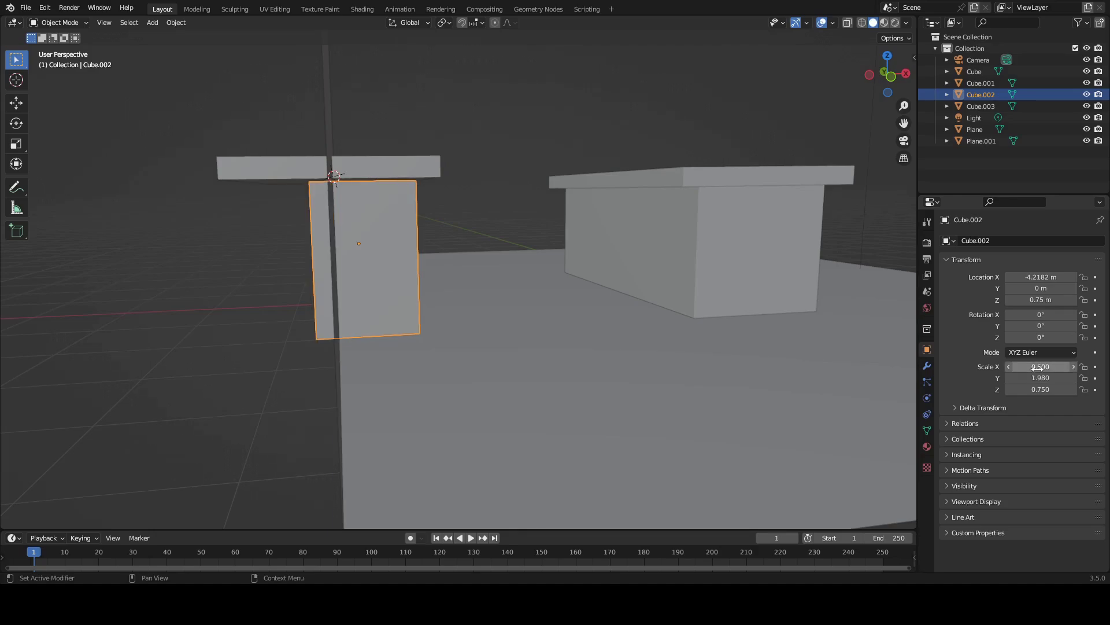
Step: Move the back-wall box along X to -3.9882 m so that its rear face sits against the wall
left_click_drag(1040, 277, 1050, 277)
scroll(598, 312, "up", 3)
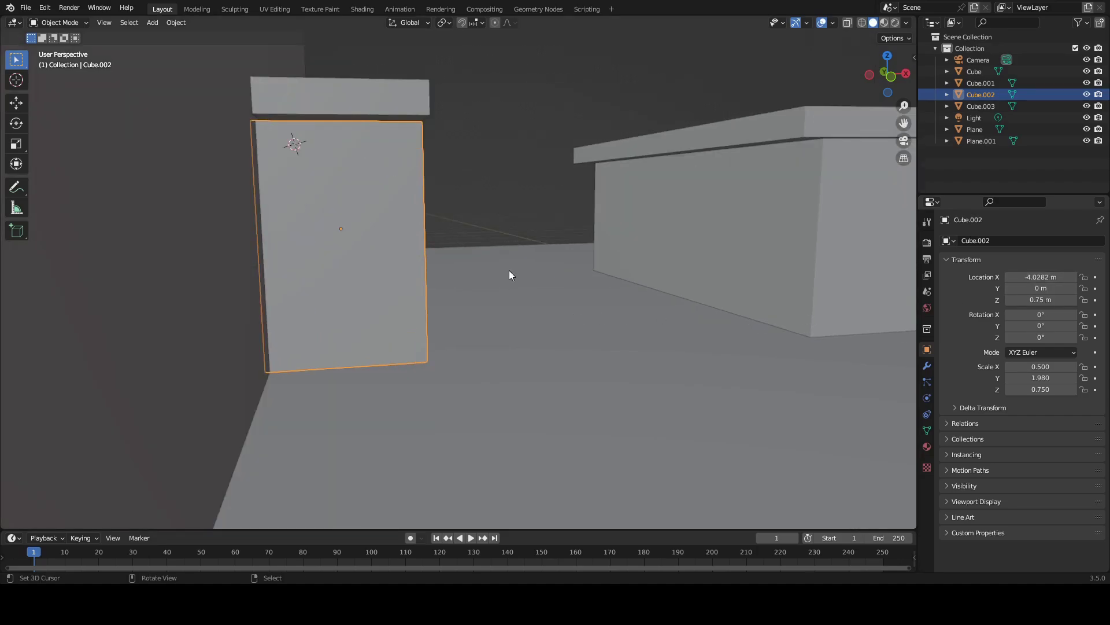
left_click_drag(1041, 277, 1043, 277)
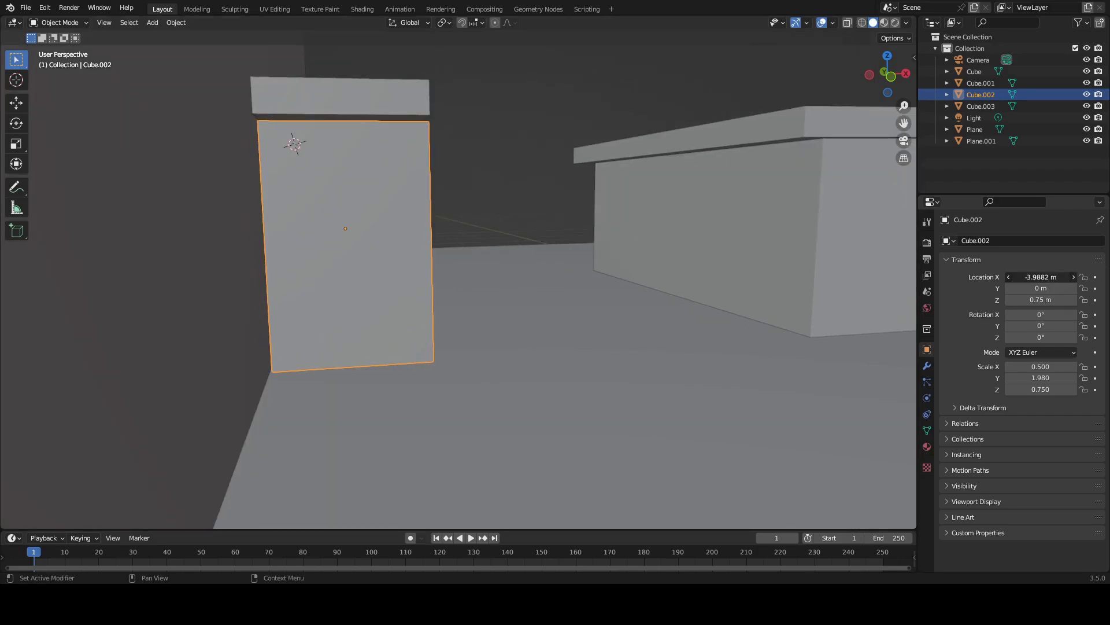
Step: Lengthen the back-wall box along the wall to a Y scale of 5.73
middle_click_drag(706, 216, 462, 237)
scroll(454, 240, "down", 4)
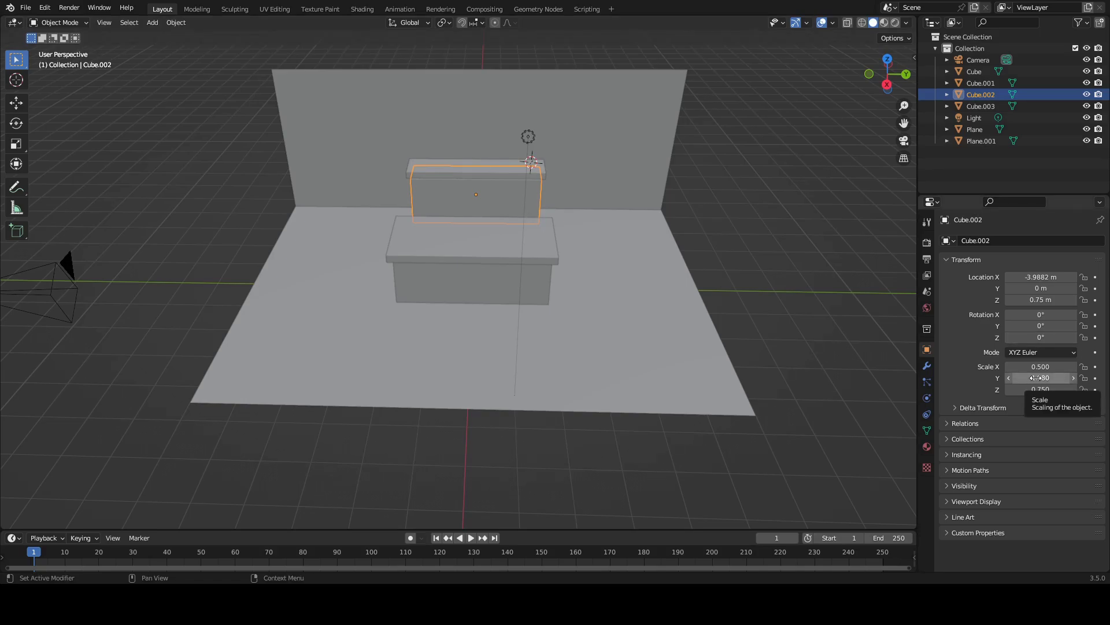
left_click_drag(1037, 377, 1109, 378)
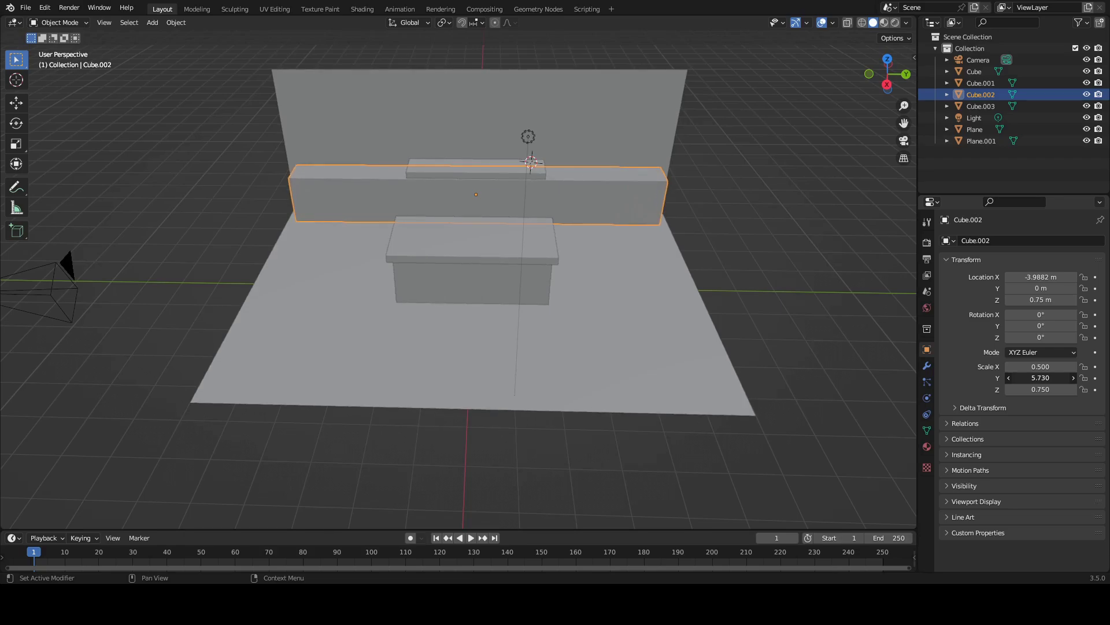
Step: Compare the scale values of the floor plane with those of the long back-wall box
middle_click_drag(467, 298, 466, 252)
left_click(638, 347)
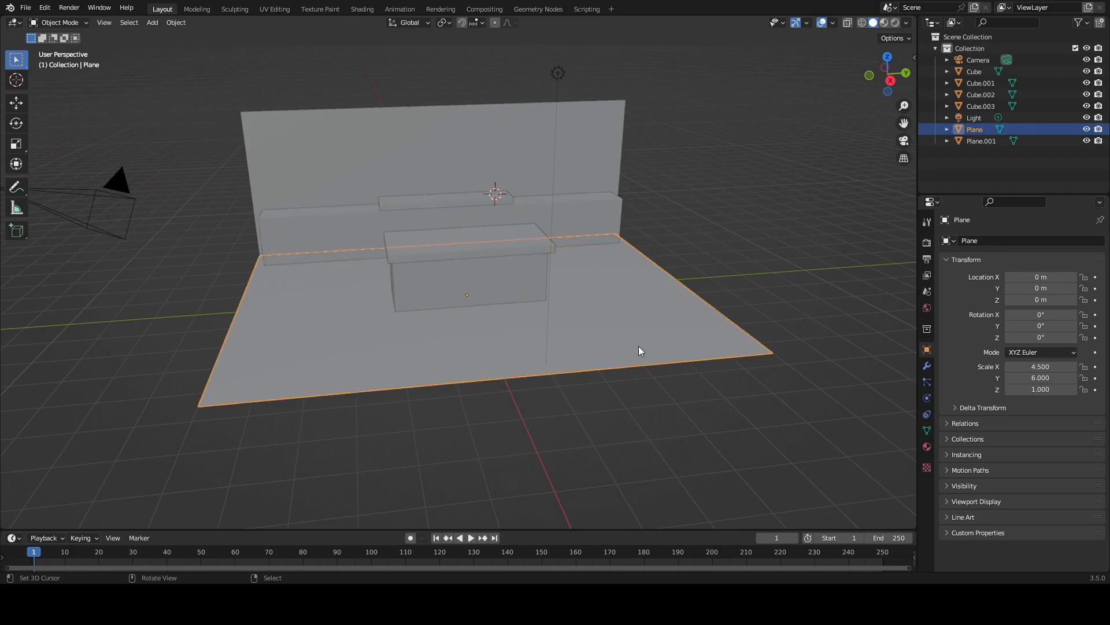
left_click(589, 218)
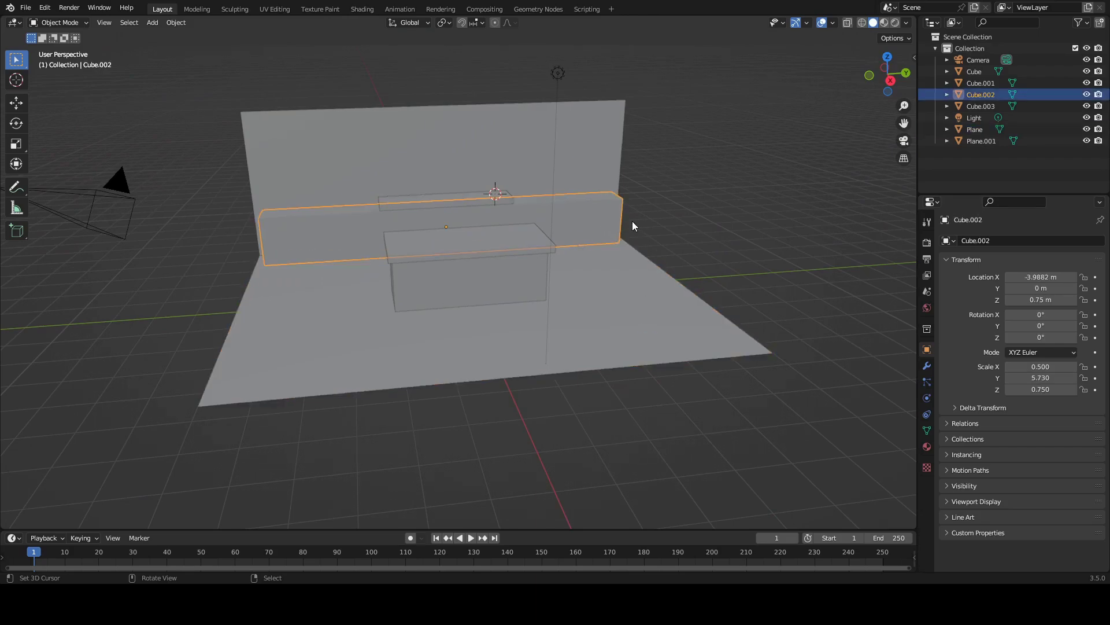
left_click(681, 328)
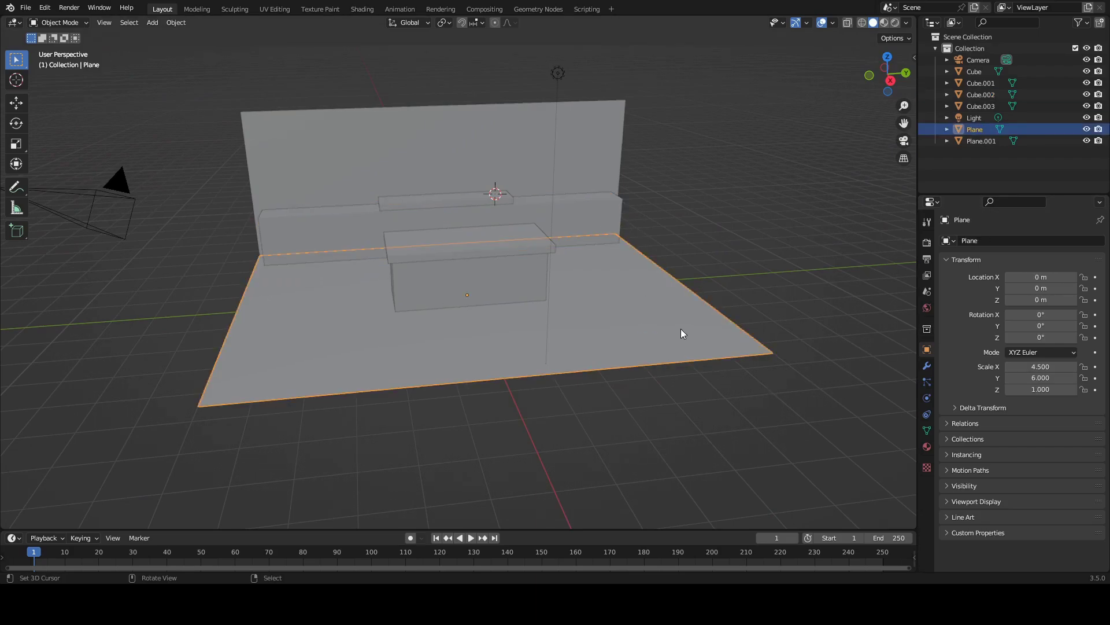
Step: Lengthen the long back-wall box to a Y scale of 6 so that it matches the floor's width
left_click(623, 220)
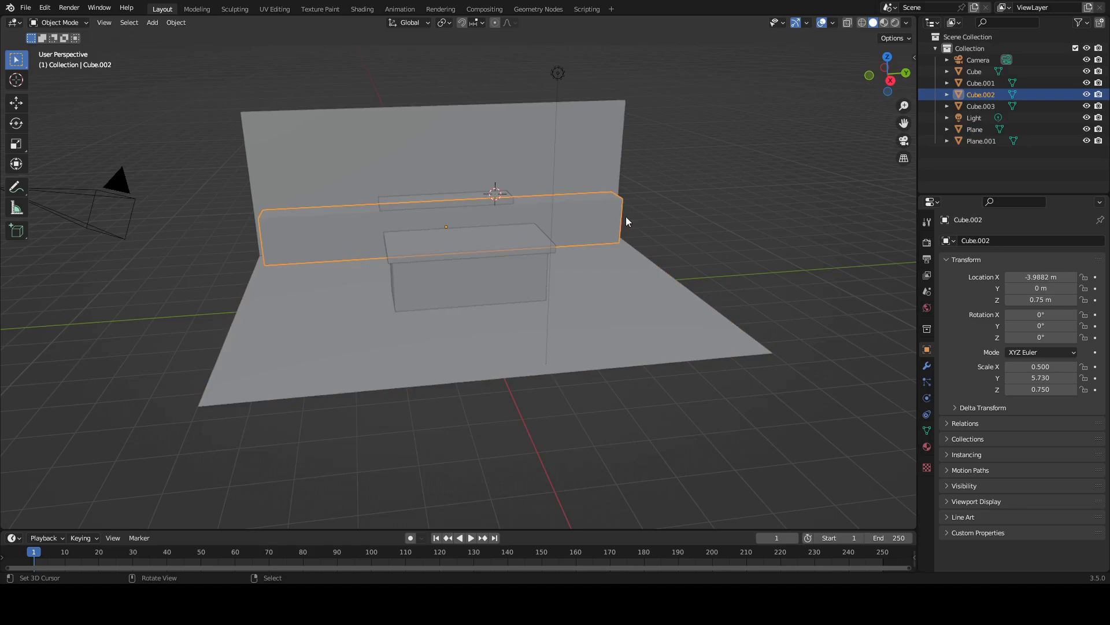
left_click(1050, 379)
type("6")
key("Return")
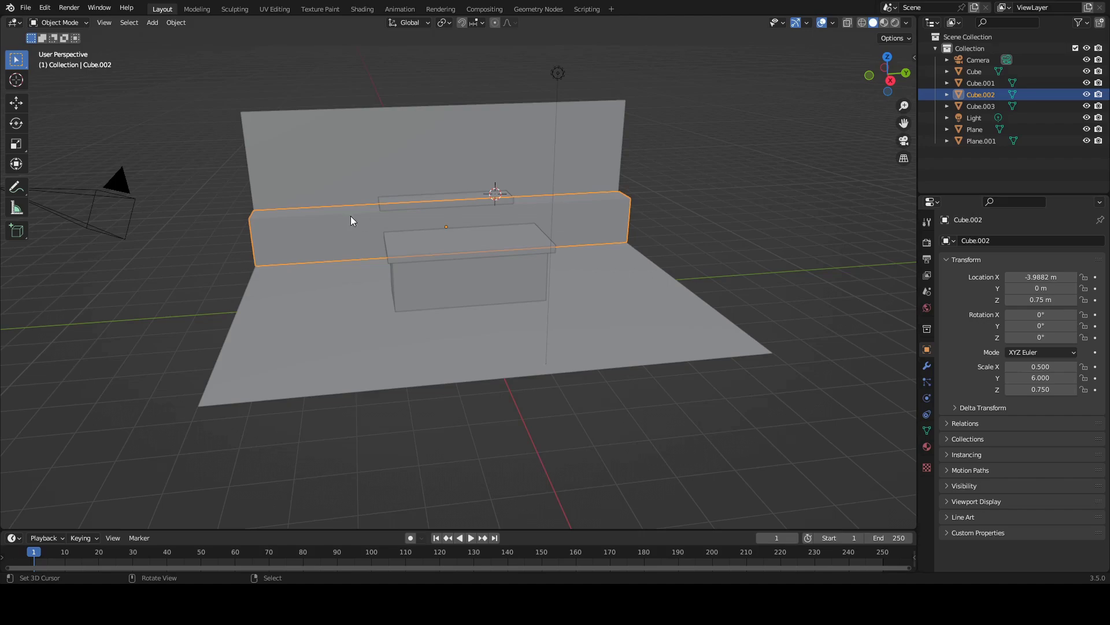
Step: Try stretching the thin countertop slab above the back-wall box with an X scale of 6, and undo it
left_click(408, 208)
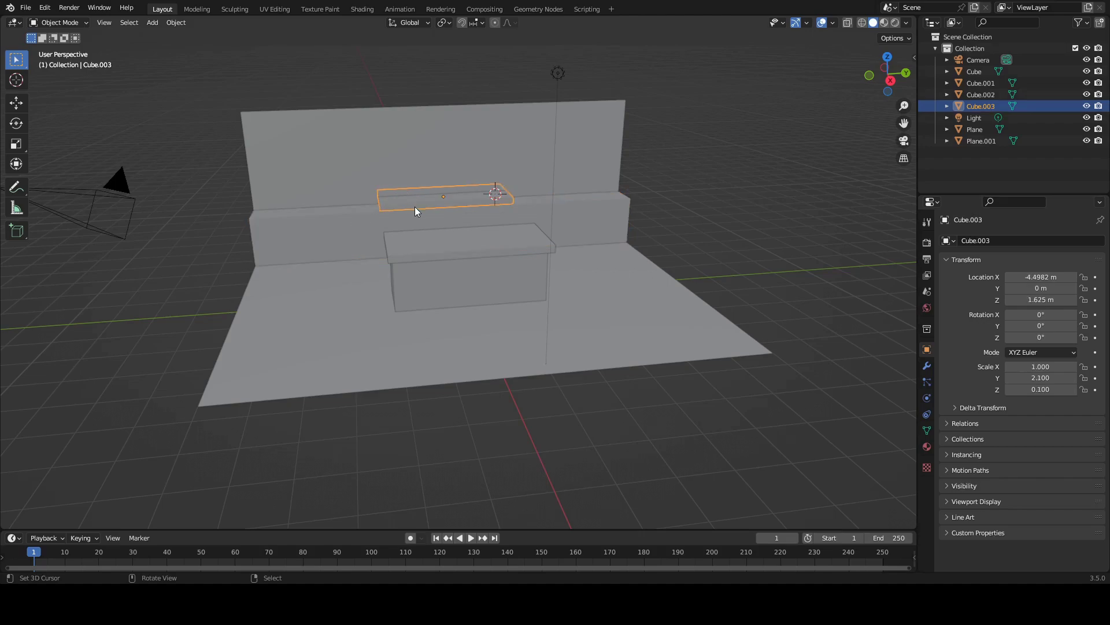
key("KP_6")
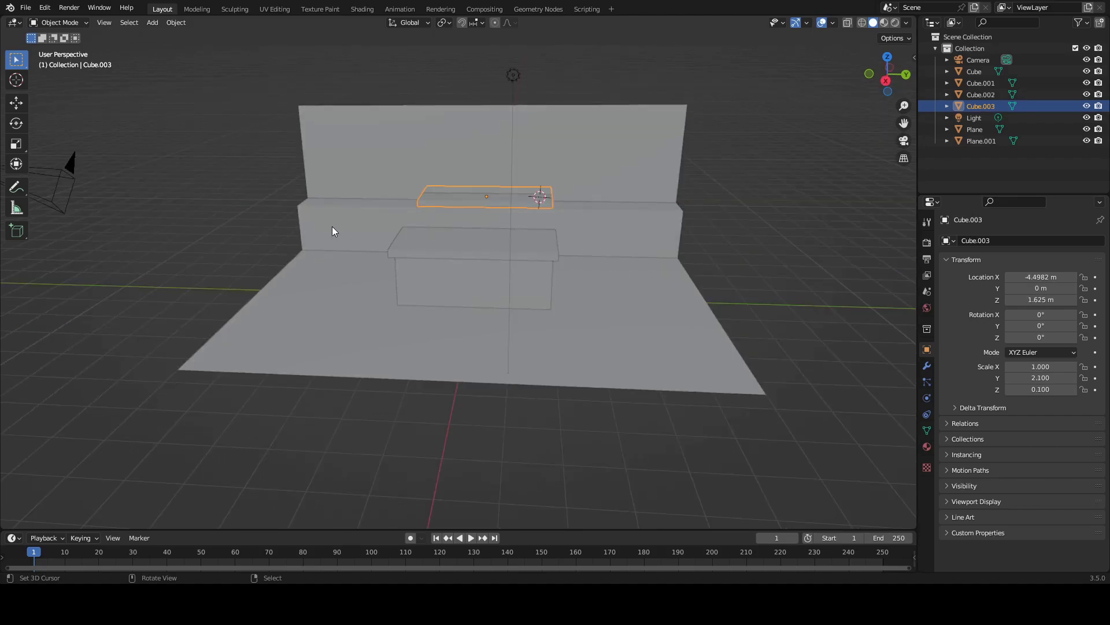
left_click(1049, 367)
type("6")
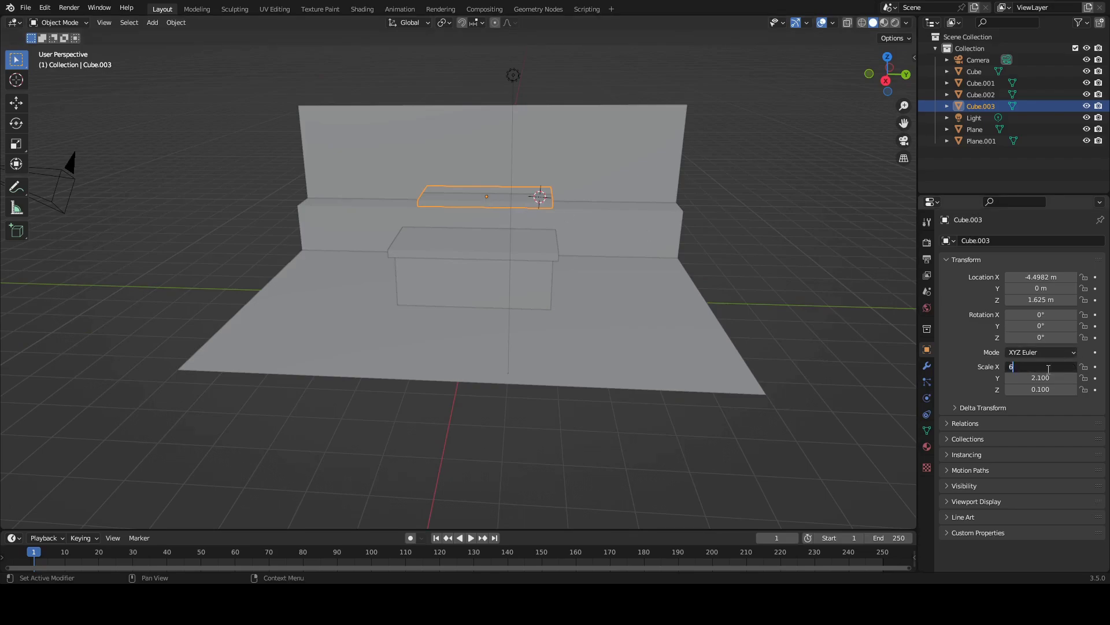
key("Return")
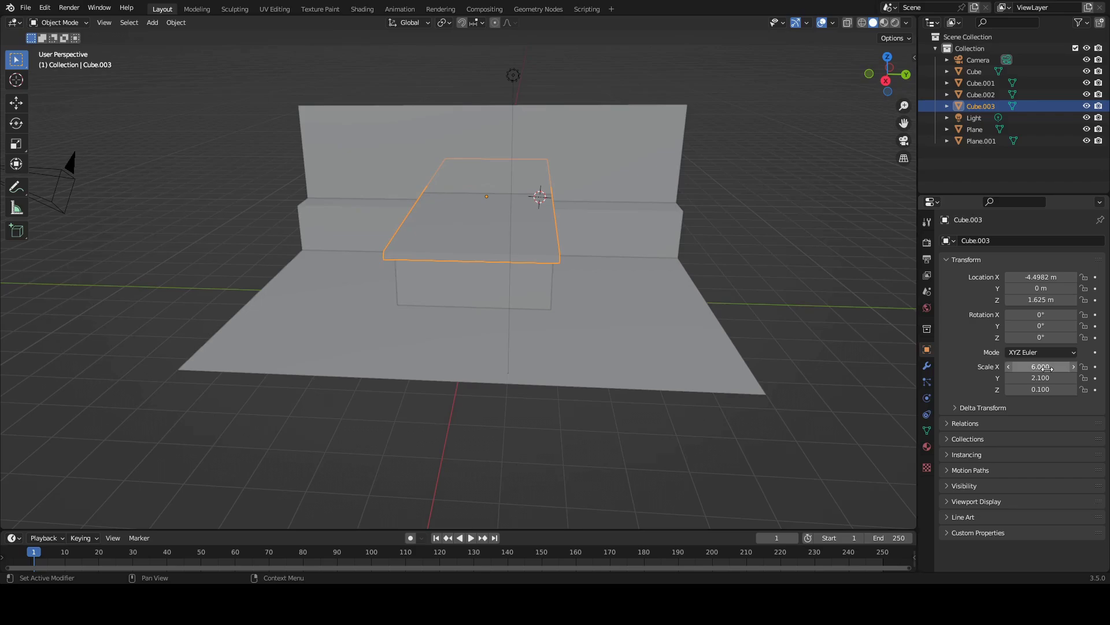
key("ctrl+z")
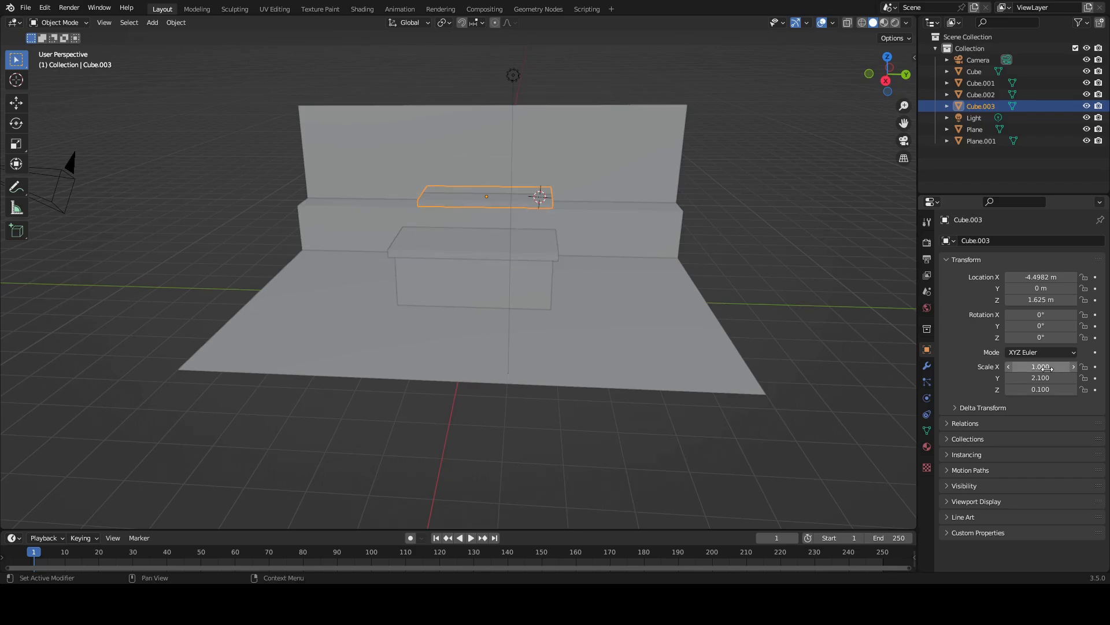
Step: Lengthen the back-wall countertop slab along the wall to a Y scale of 6
middle_click_drag(705, 400, 747, 386)
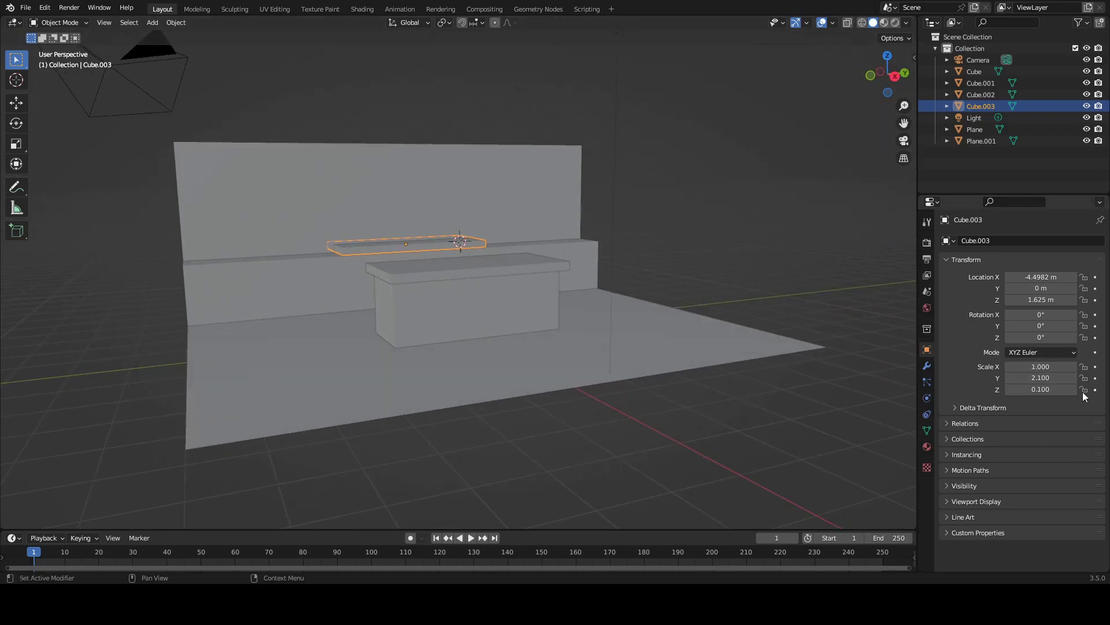
left_click(1048, 377)
type("6")
key("Return")
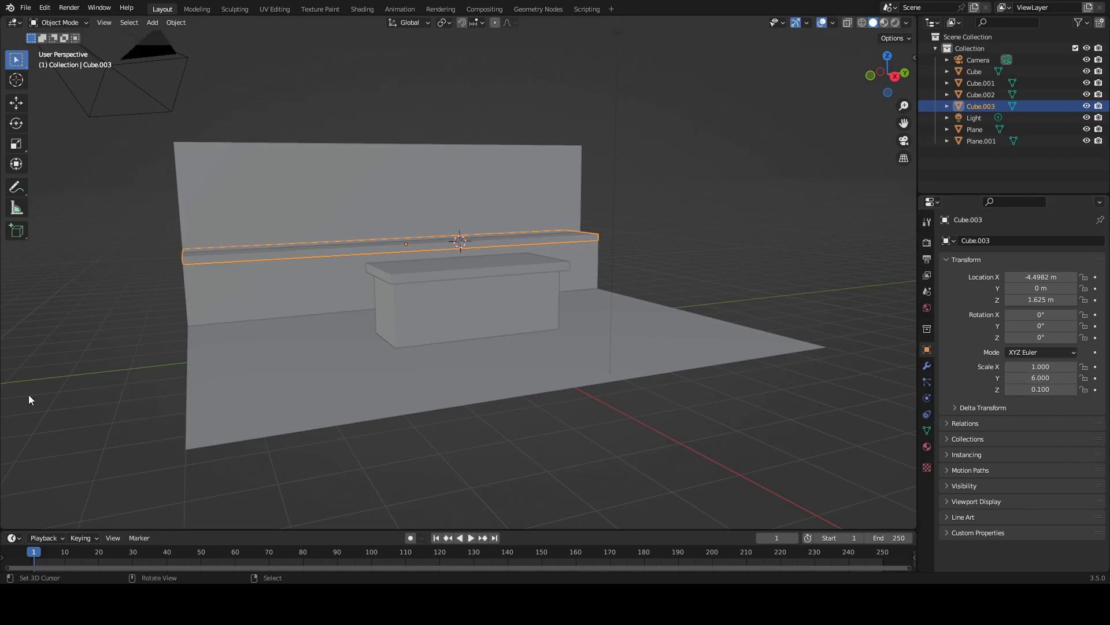
Step: Shift the back-wall countertop slab forward along X to -4.0382 m
middle_click_drag(204, 363, 570, 338)
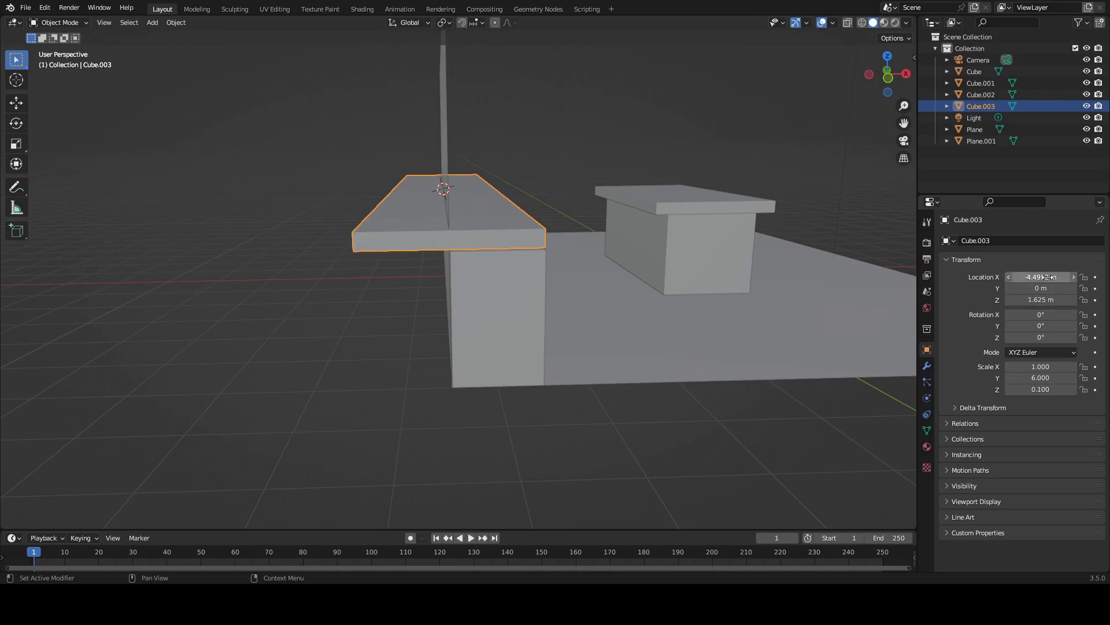
middle_click_drag(129, 411, 393, 357)
left_click_drag(1039, 277, 1067, 277)
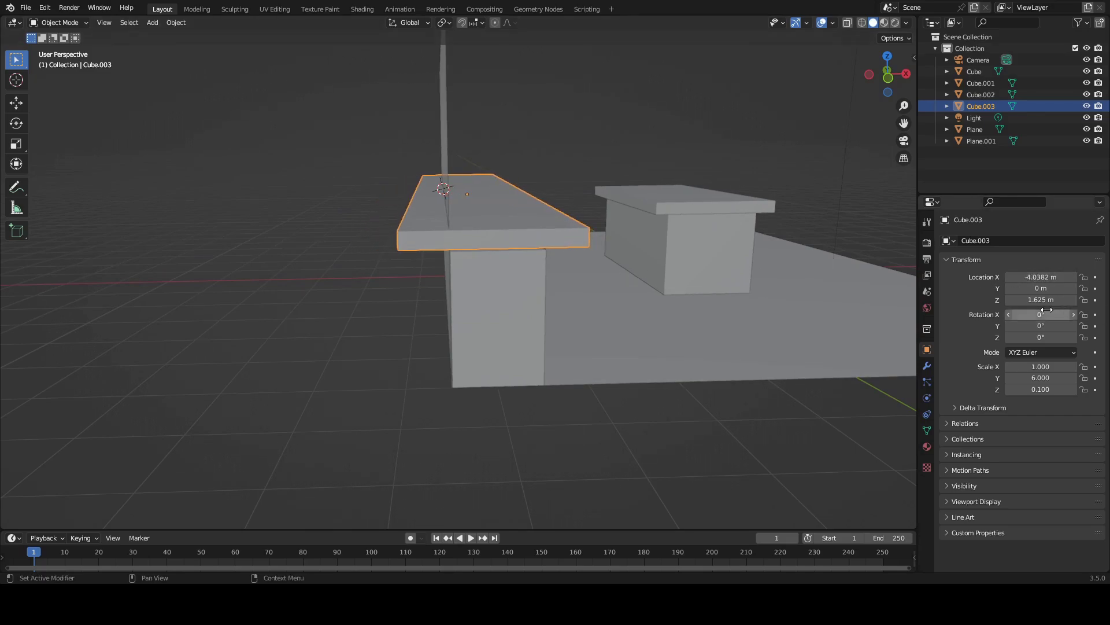
Step: Set the back-wall countertop slab's X scale to 0.75 and move it along X to -3.7482 m
mouse_move(636, 307)
middle_mouse_down()
mouse_move(634, 288)
mouse_move(630, 306)
middle_mouse_up()
scroll(630, 307, "up", 5)
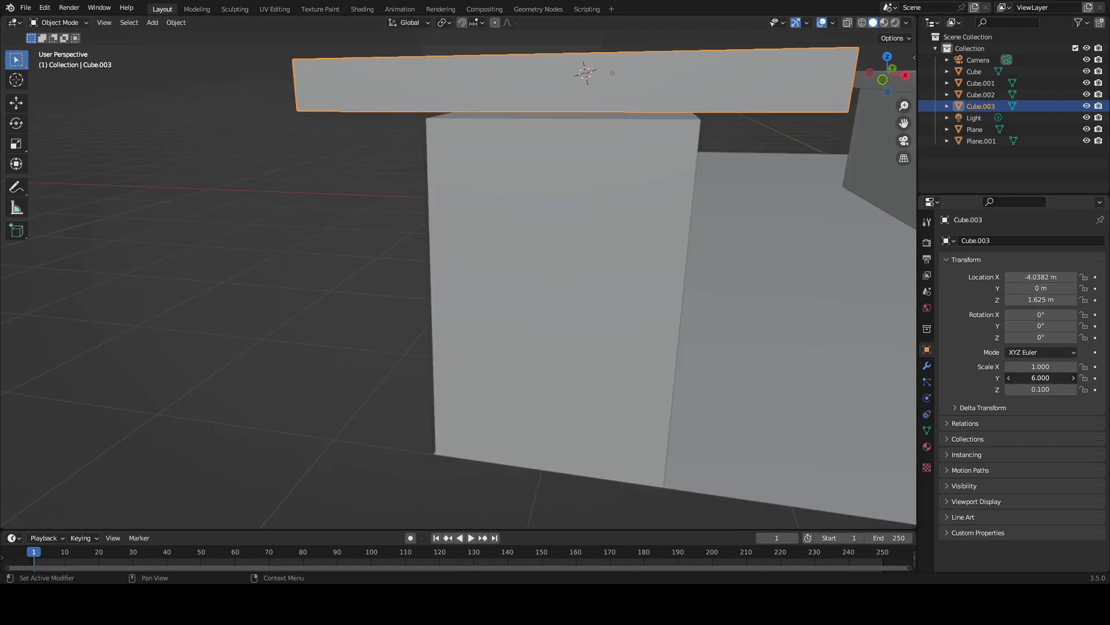
left_click_drag(1040, 378, 1041, 377)
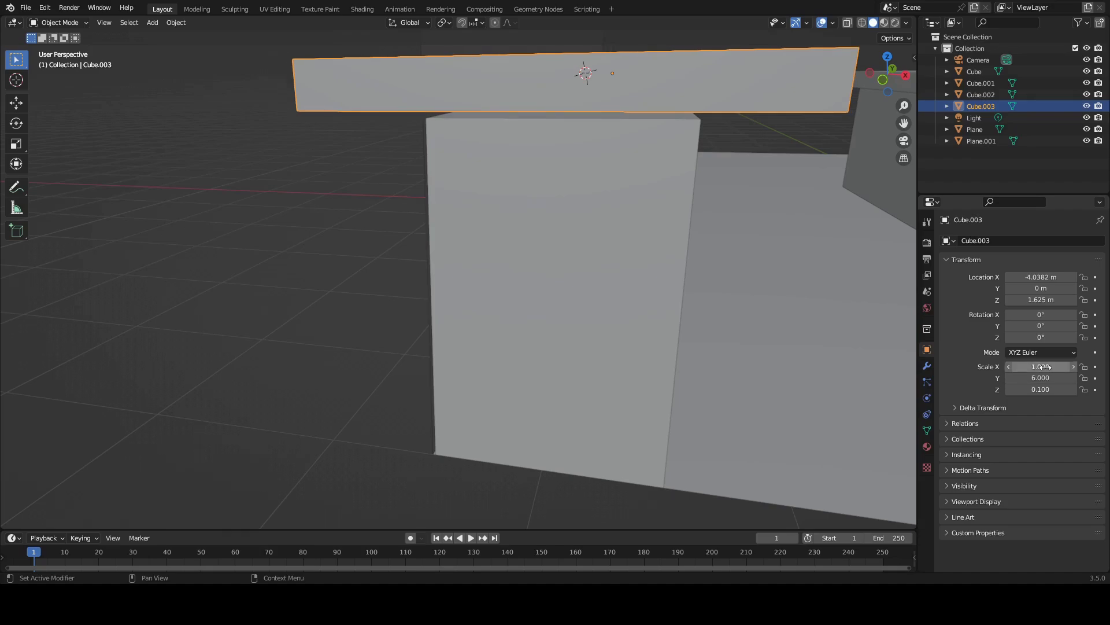
left_click(1036, 367)
key("BackSpace")
type(".5")
key("Return")
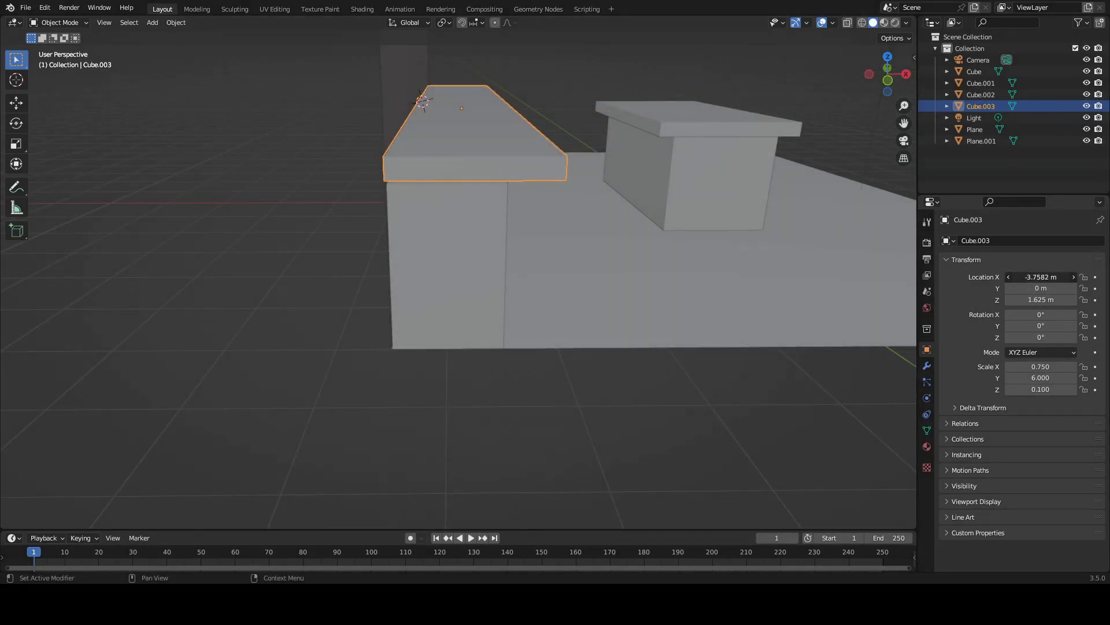
left_click_drag(1041, 277, 1108, 283)
Step: Narrow the back-wall countertop slab to an X scale of 0.6 and move it along X to -3.8882 m, against the wall
left_click(1050, 365)
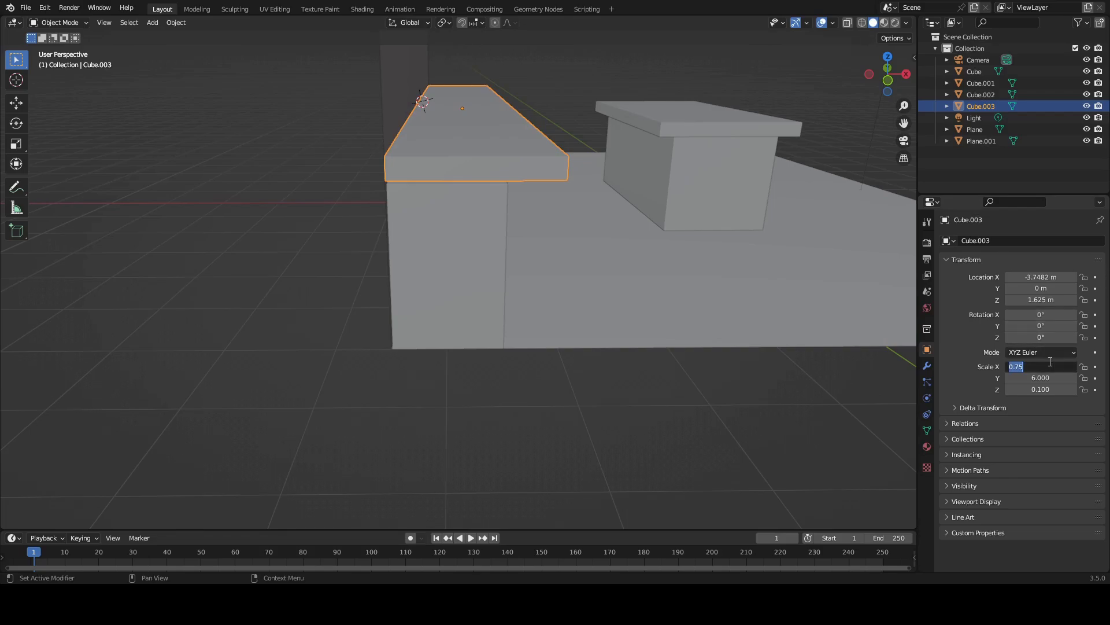
type(".6")
key("Return")
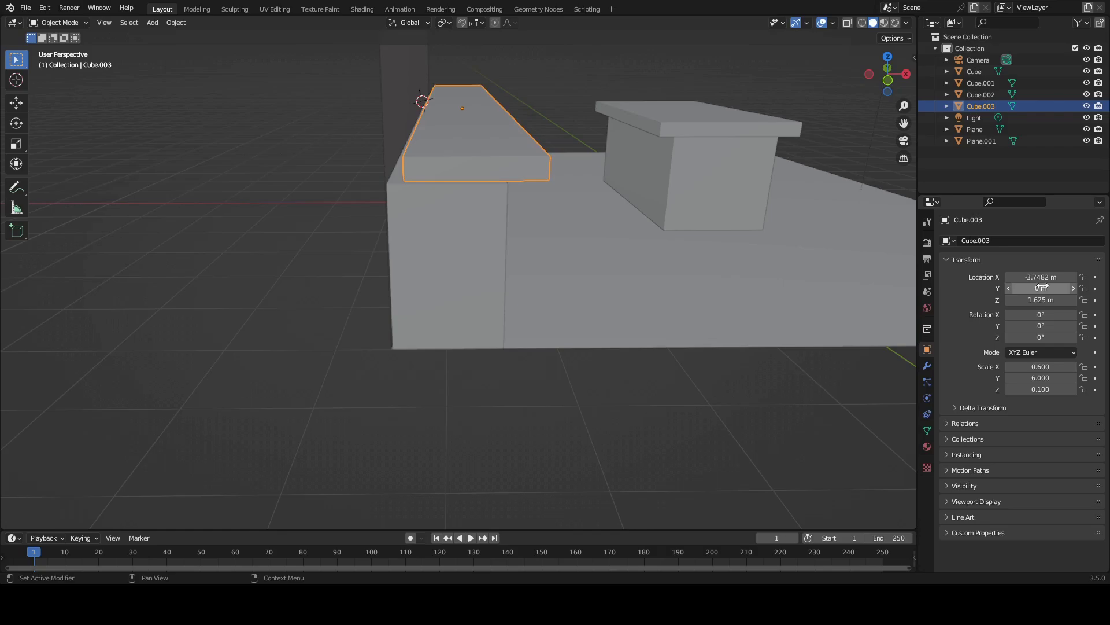
left_click_drag(1040, 277, 1031, 277)
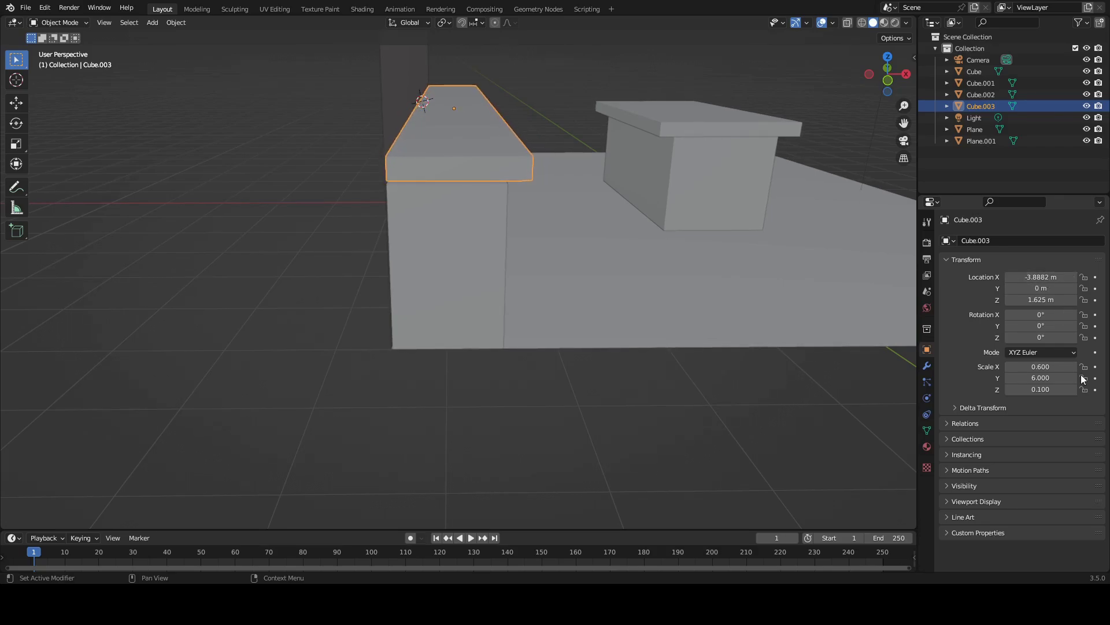
Step: Try to move the back-wall countertop slab with snapping set to Edge Center
left_click(478, 26)
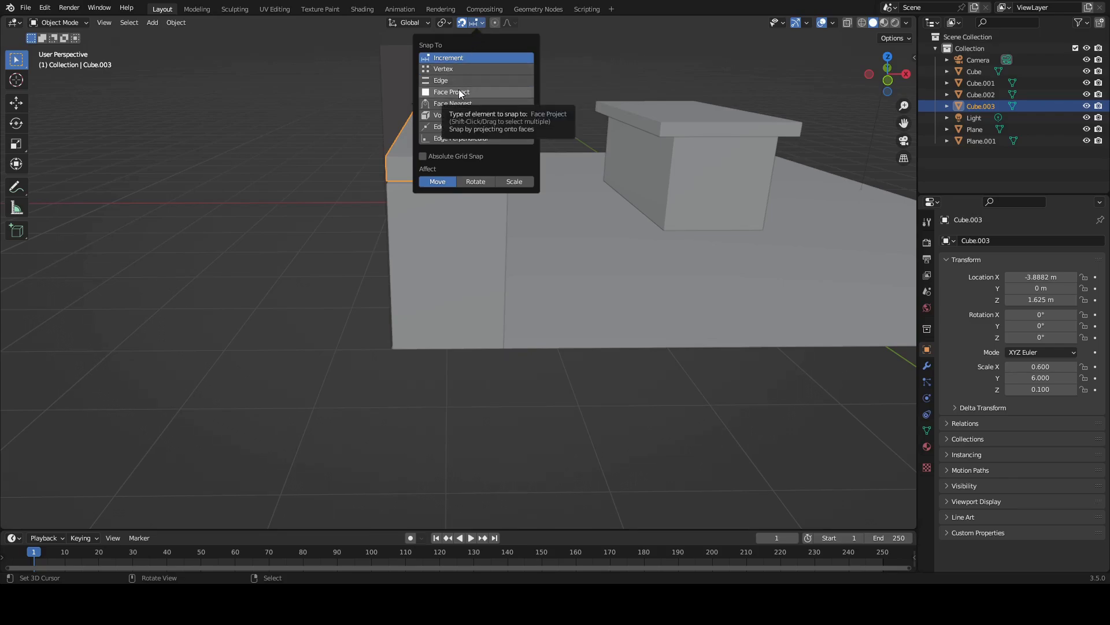
left_click(446, 127)
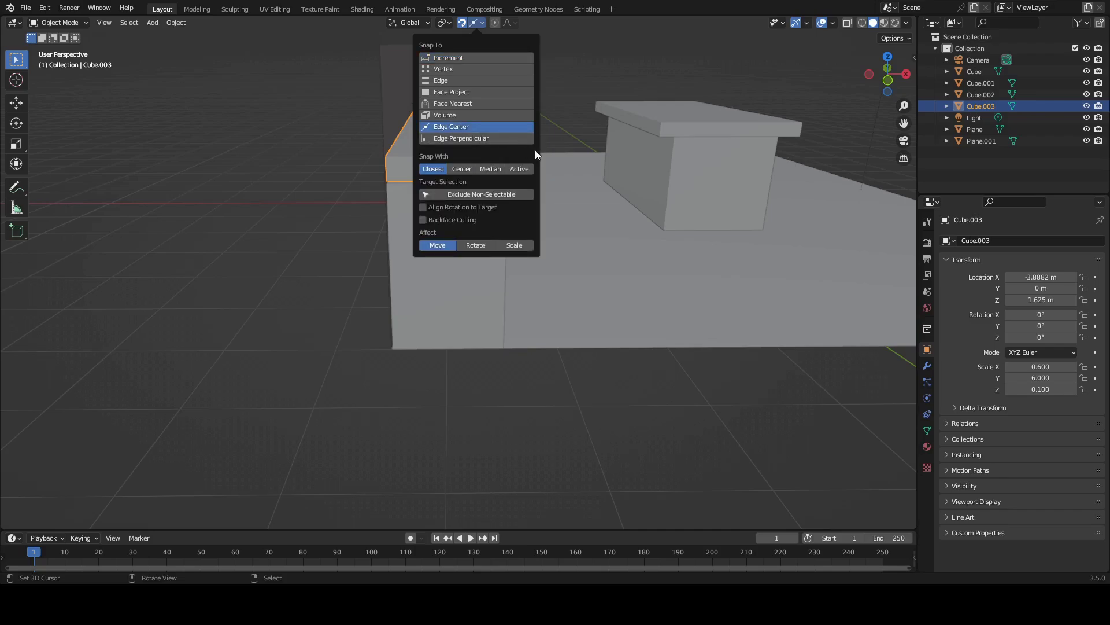
key("g")
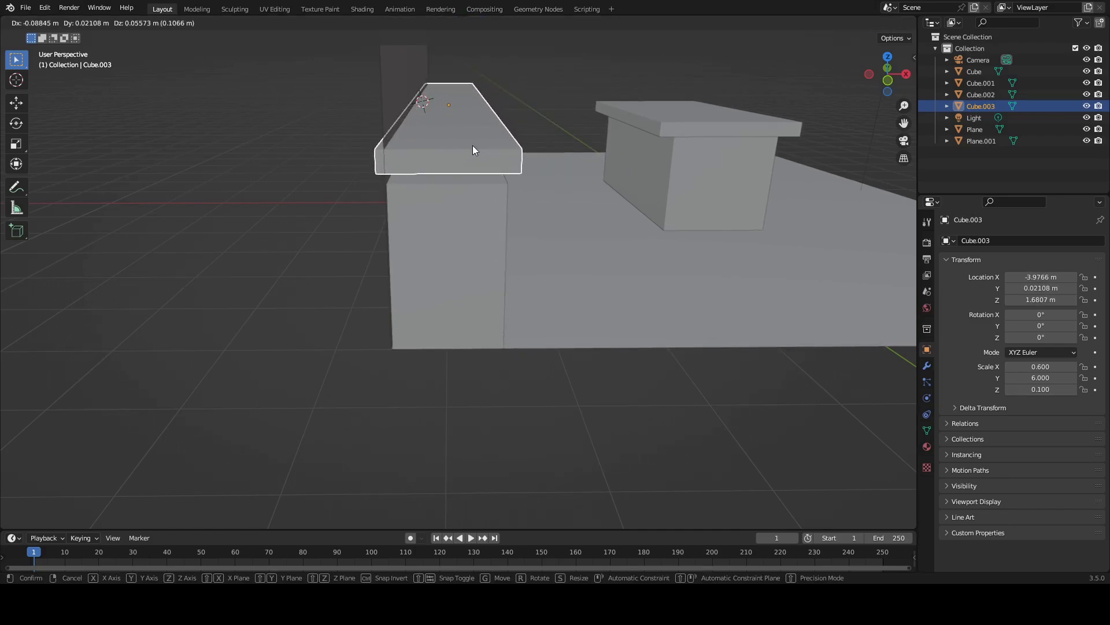
left_click(474, 145)
Step: Place the 3D cursor on the back wall above the long counter and reselect the countertop slab
middle_click_drag(530, 151, 256, 86)
left_click(276, 94)
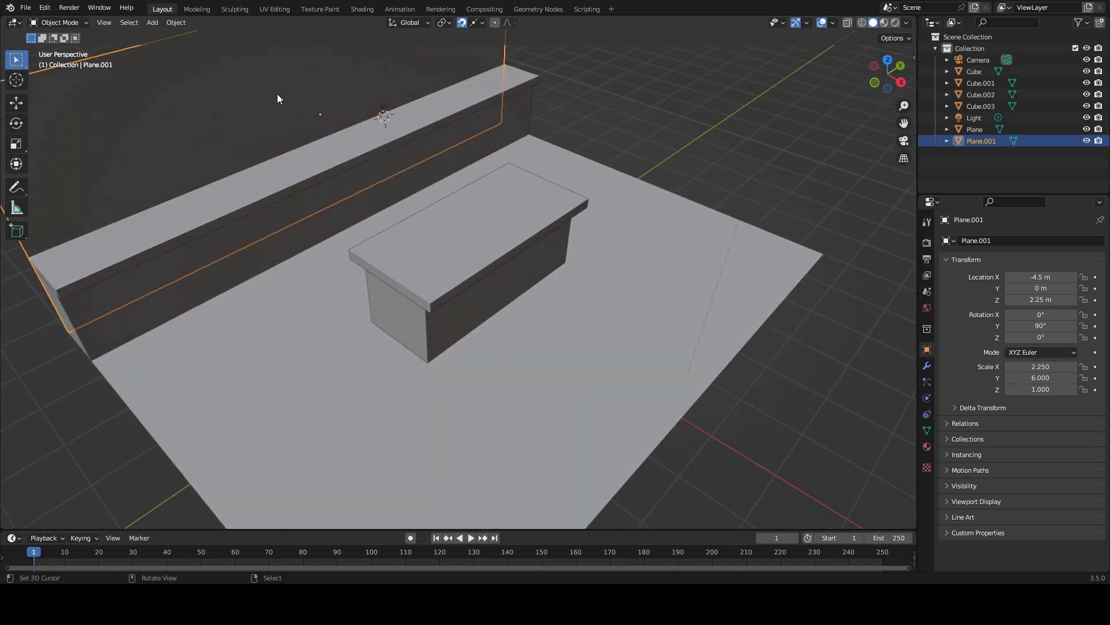
left_click(358, 133)
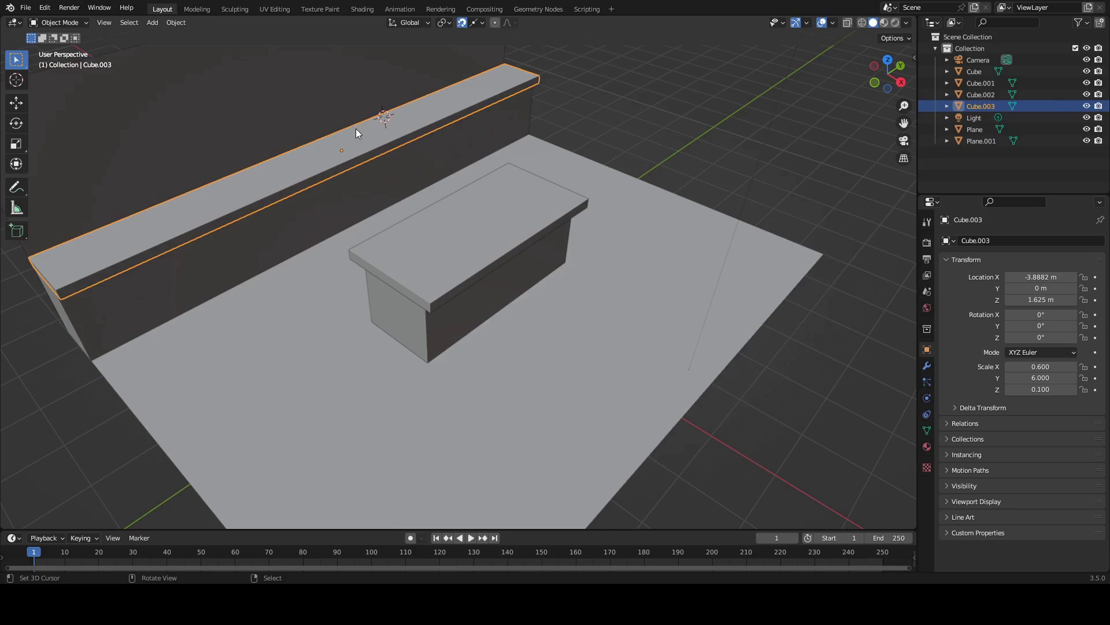
right_click(324, 116)
left_click(324, 116)
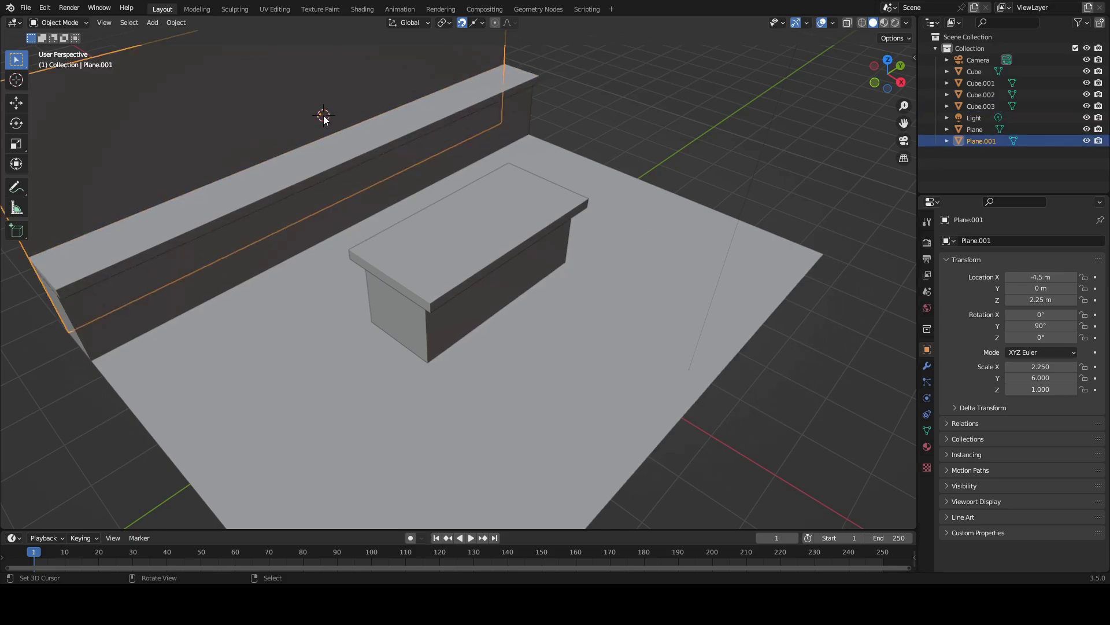
left_click(342, 145)
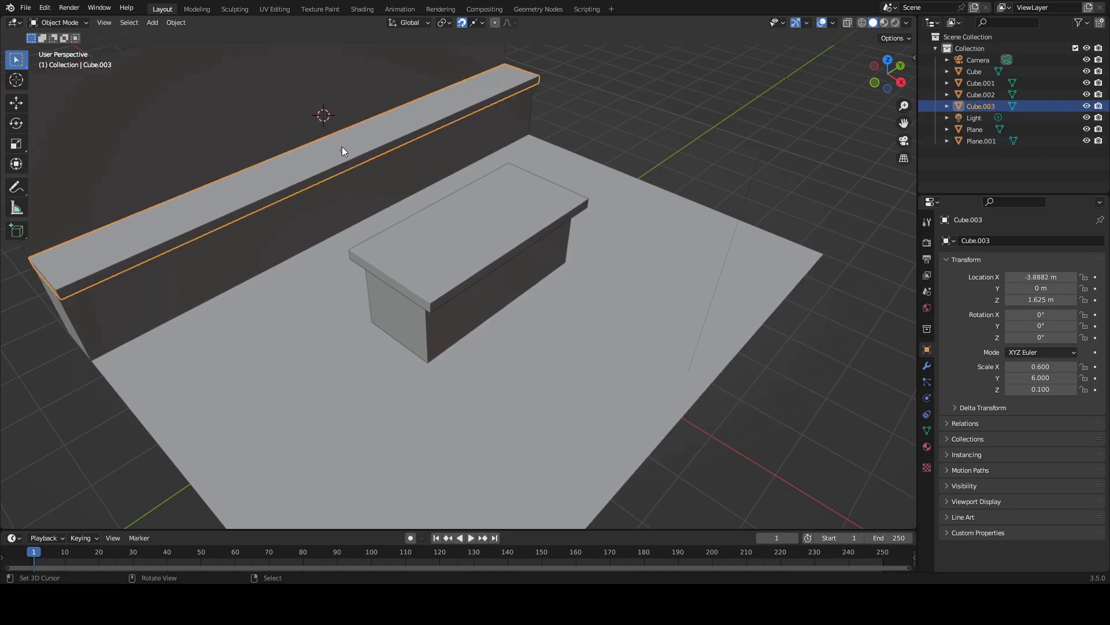
Step: Set snapping to Face Nearest and move the back-wall countertop slab down to Z 1.5 m
middle_click_drag(341, 147, 428, 109)
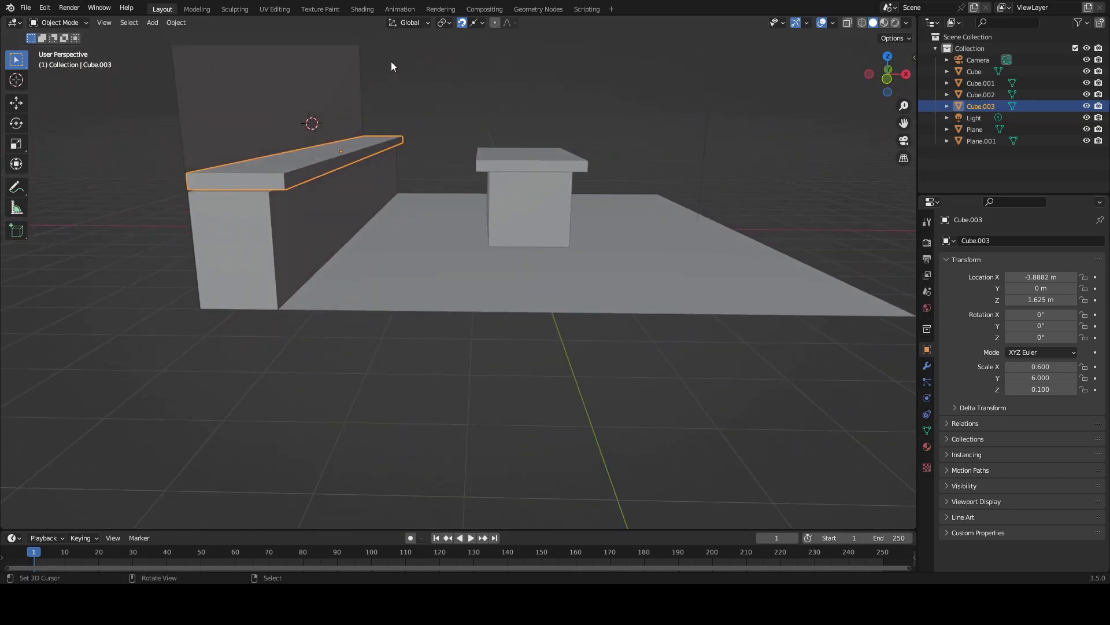
left_click(480, 24)
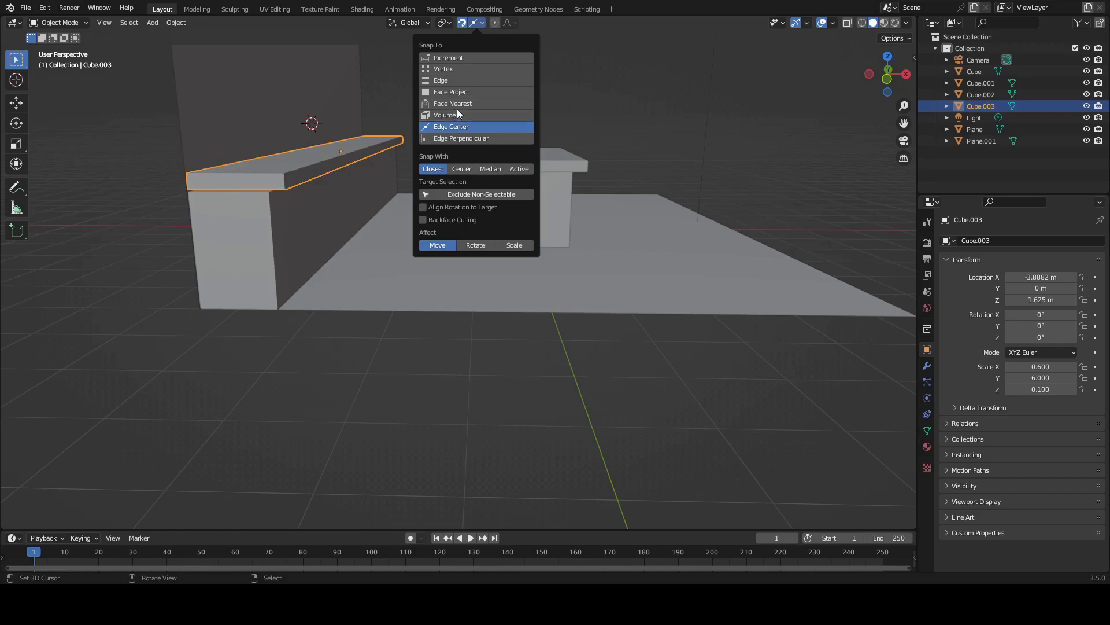
left_click(457, 107)
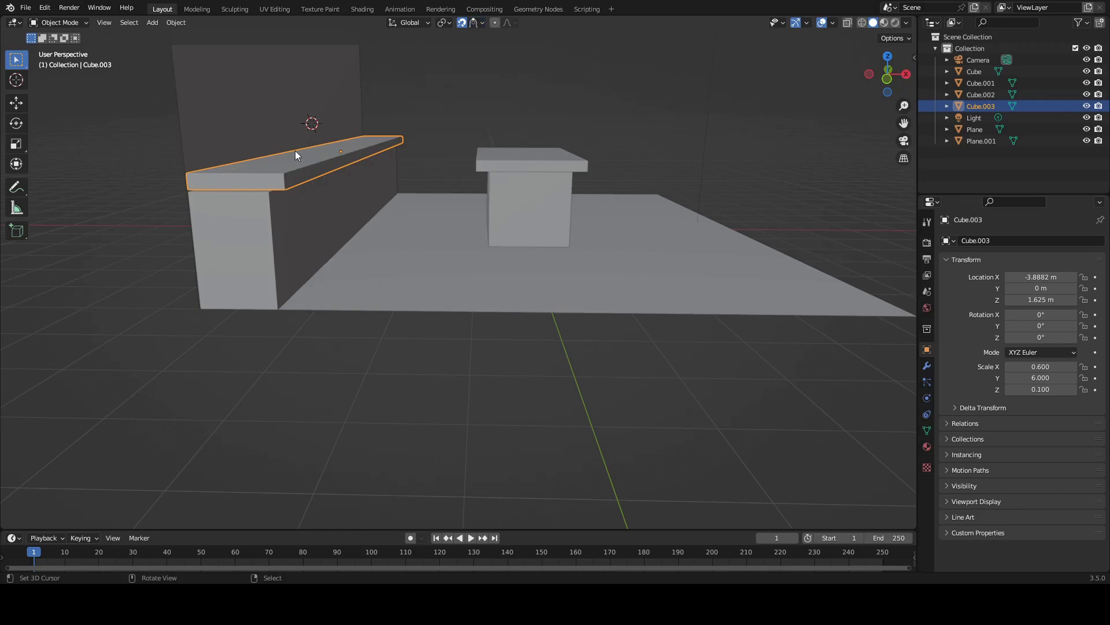
key("g")
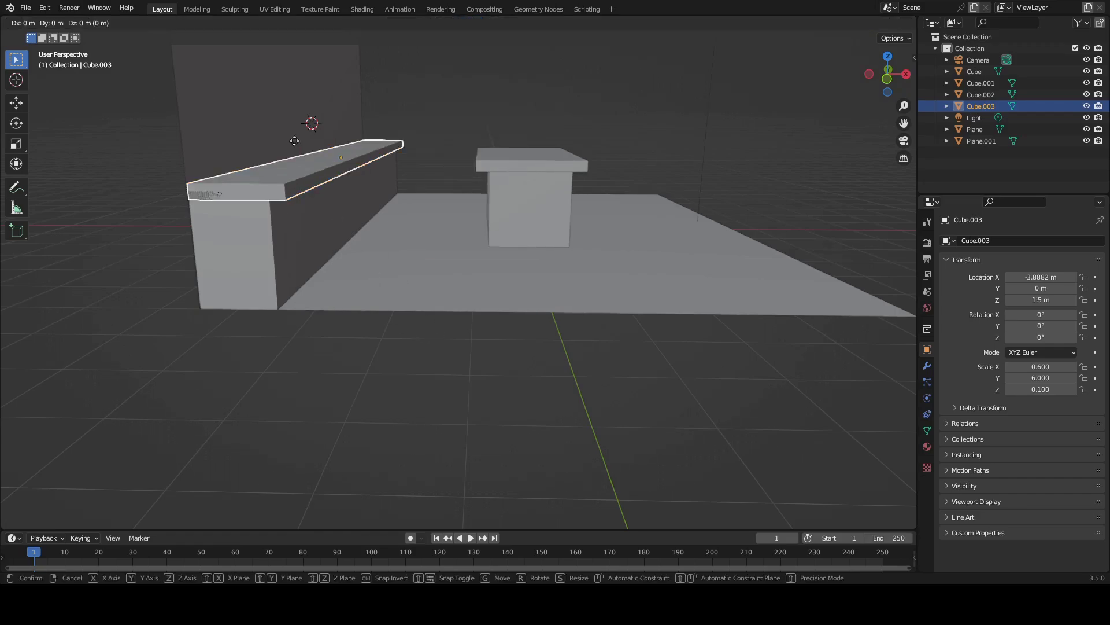
left_click(295, 142)
Step: Examine up close how the end of the countertop slab meets the top of the long back-wall box
middle_click_drag(297, 142, 374, 243)
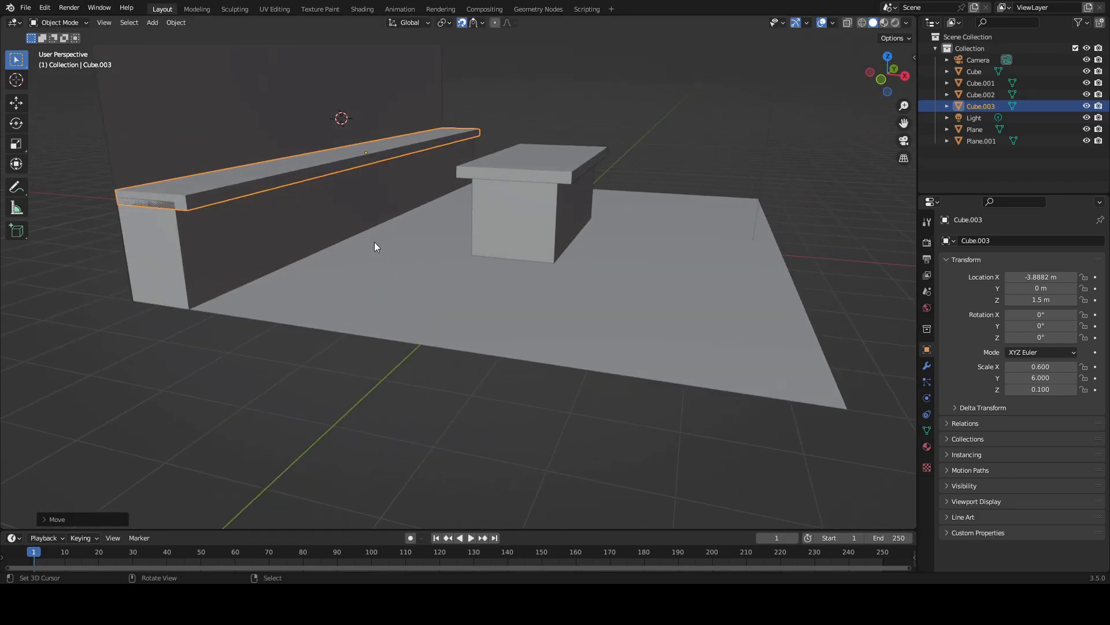
scroll(298, 219, "up", 5)
scroll(297, 217, "down", 6)
middle_click_drag(279, 203, 423, 269)
scroll(329, 198, "up", 6)
scroll(414, 249, "up", 5)
scroll(407, 255, "down", 3)
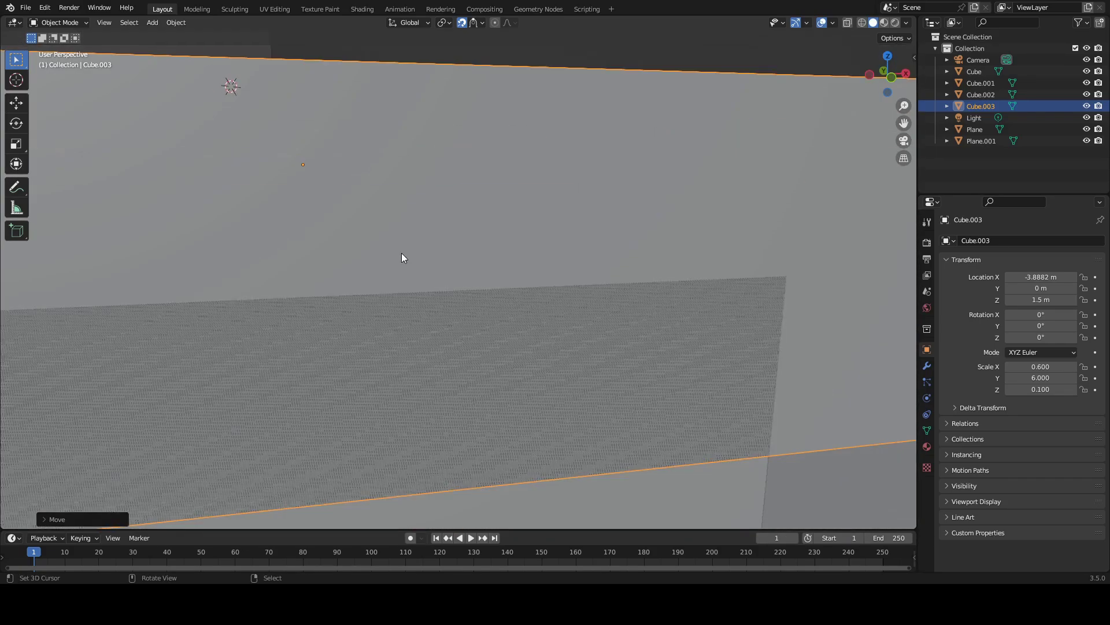
scroll(401, 256, "down", 3)
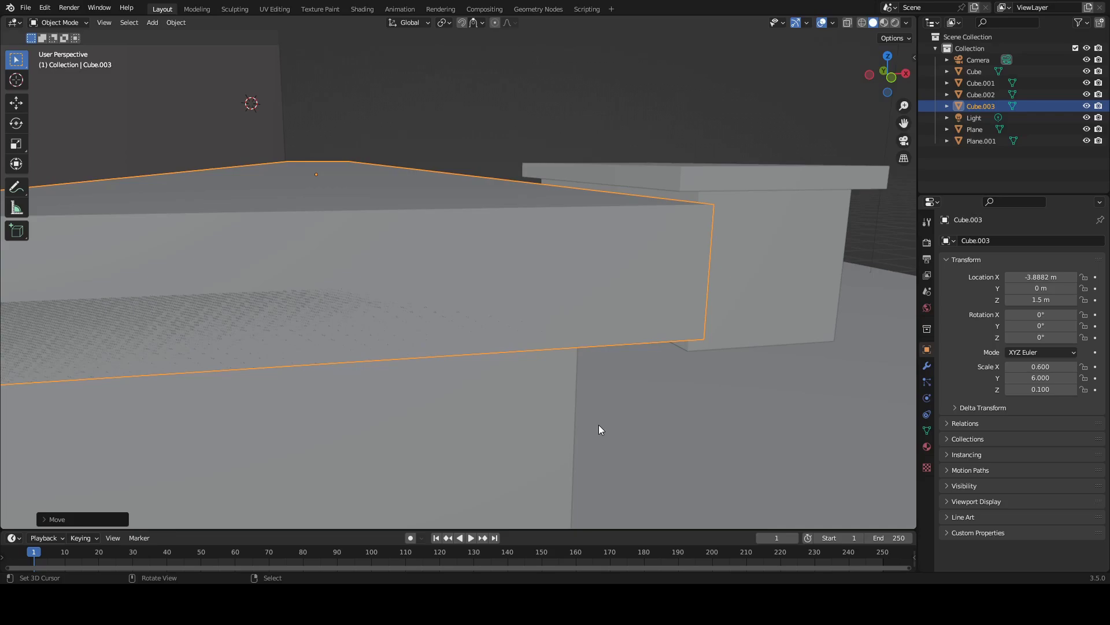
Step: With snapping off, raise the back-wall countertop slab along Z to 1.5998 m so that it rests on the box
key("g")
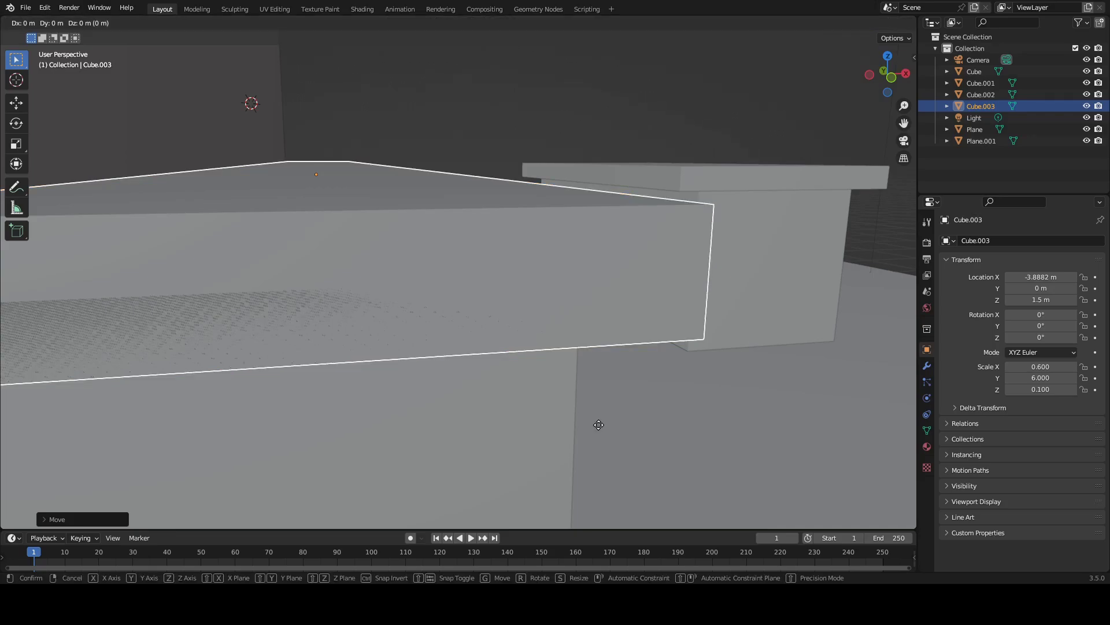
key("z")
left_click(599, 414)
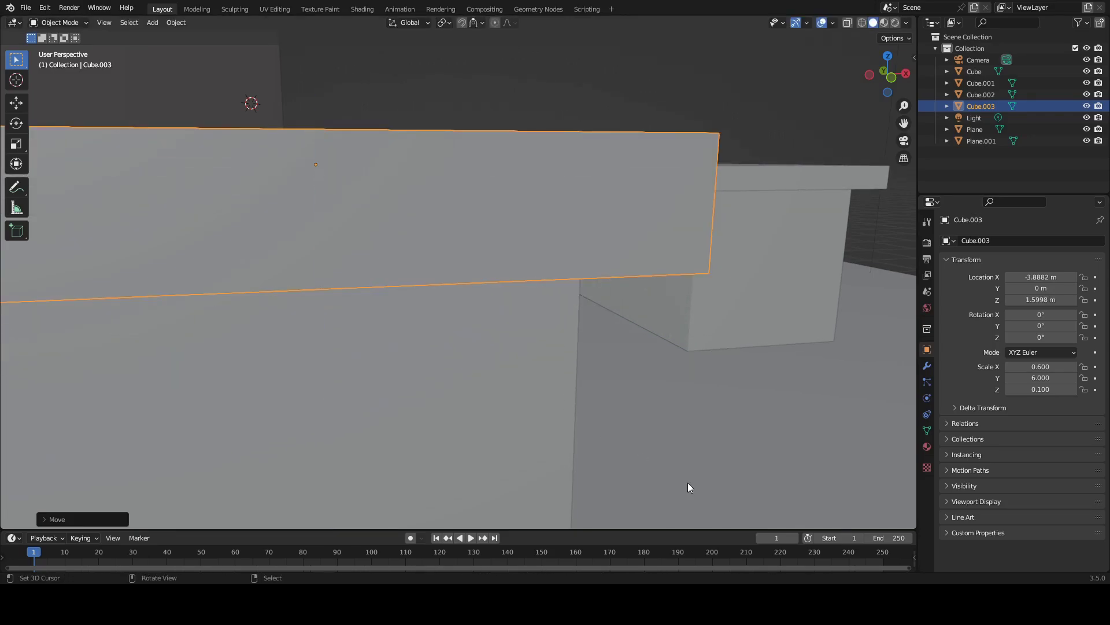
middle_click_drag(689, 483, 518, 328)
scroll(518, 328, "down", 6)
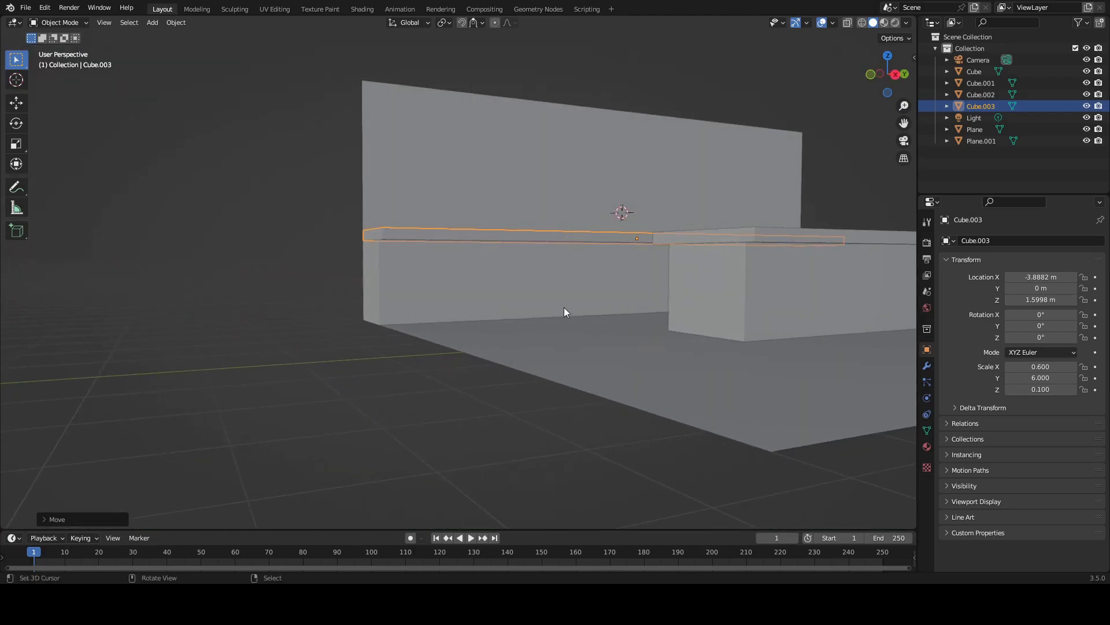
middle_click_drag(595, 314, 561, 332)
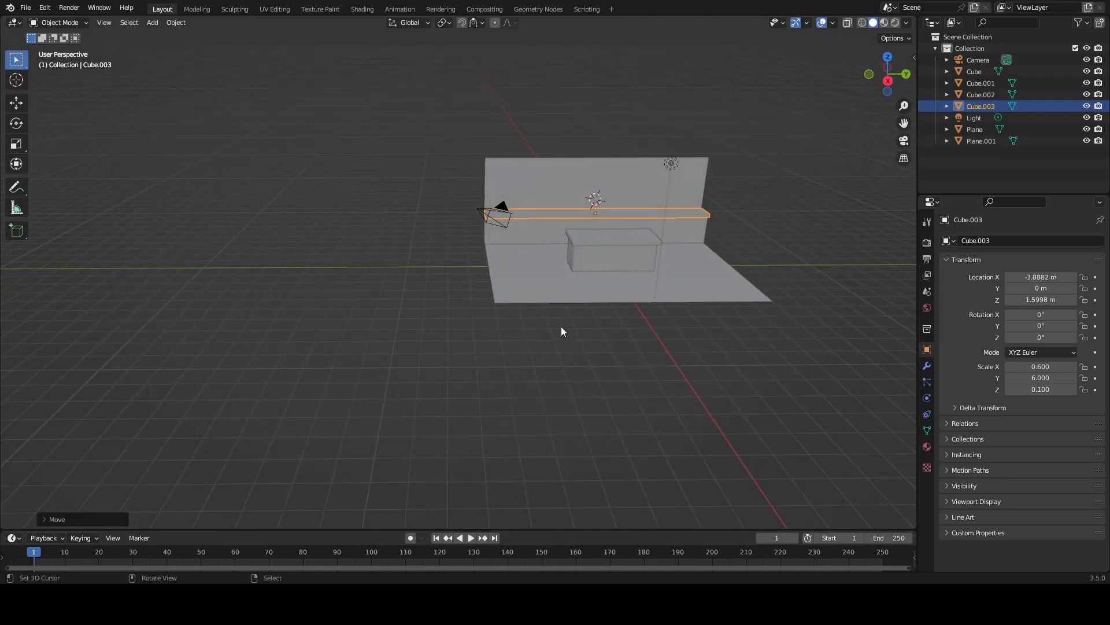
Step: Save the scene to the existing file ScienceLab.blend
left_click(26, 8)
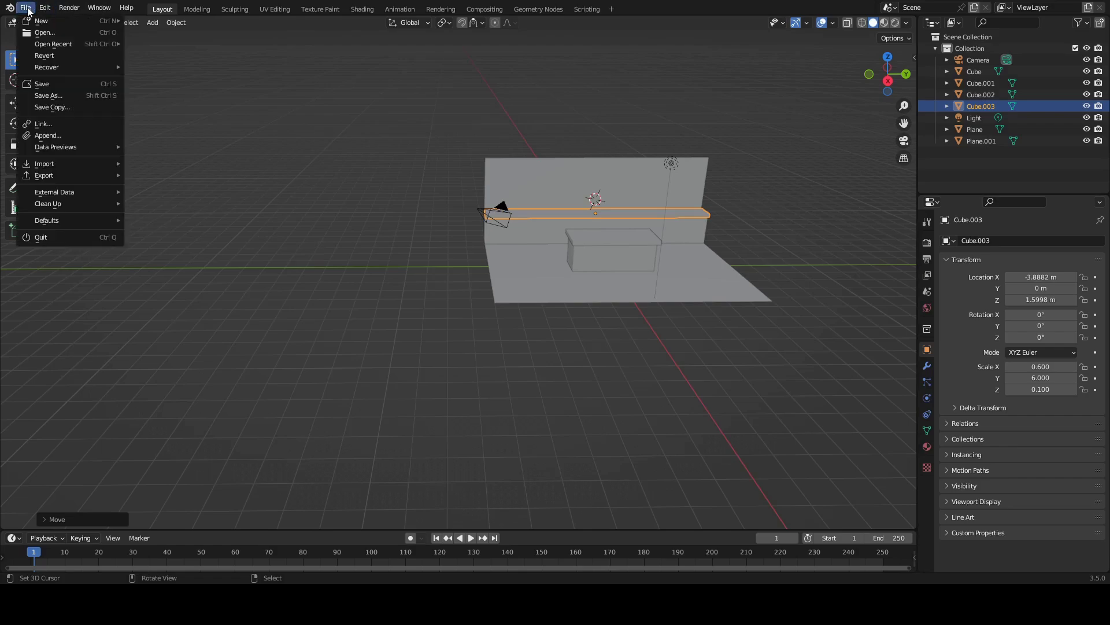
left_click(41, 84)
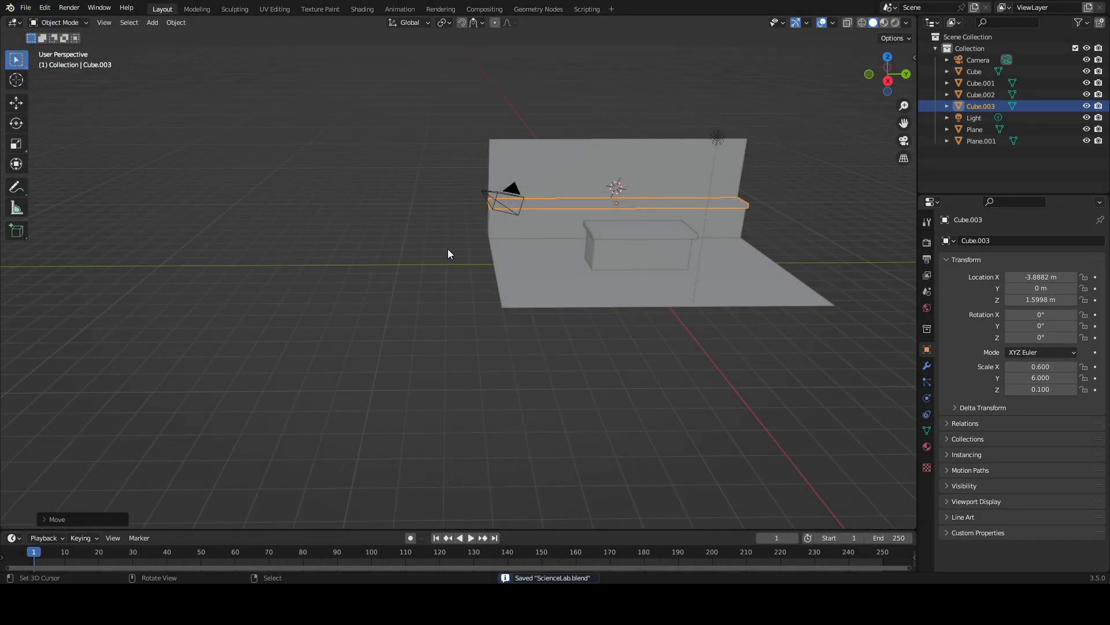
Step: Examine the back-wall counter and the central counter up close and from several angles
middle_click_drag(448, 248, 385, 241, "shift")
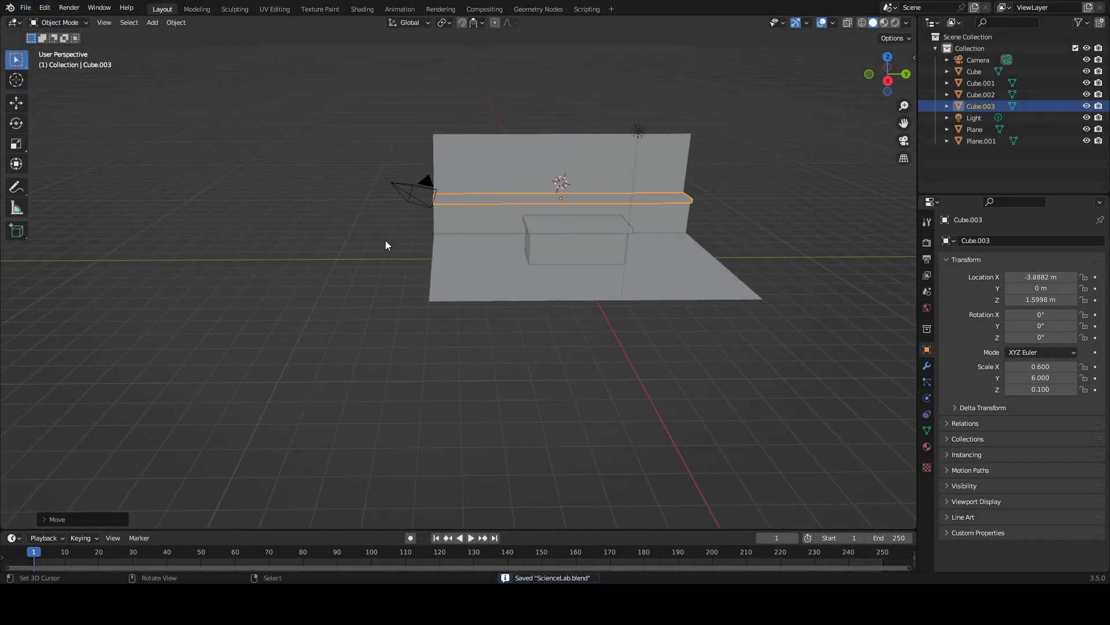
scroll(428, 233, "up", 5)
middle_click_drag(460, 229, 472, 209, "shift")
scroll(396, 229, "up", 1)
scroll(397, 227, "up", 4)
scroll(401, 135, "down", 6)
mouse_move(328, 164)
middle_mouse_down()
mouse_move(417, 149)
mouse_move(330, 162)
middle_mouse_up()
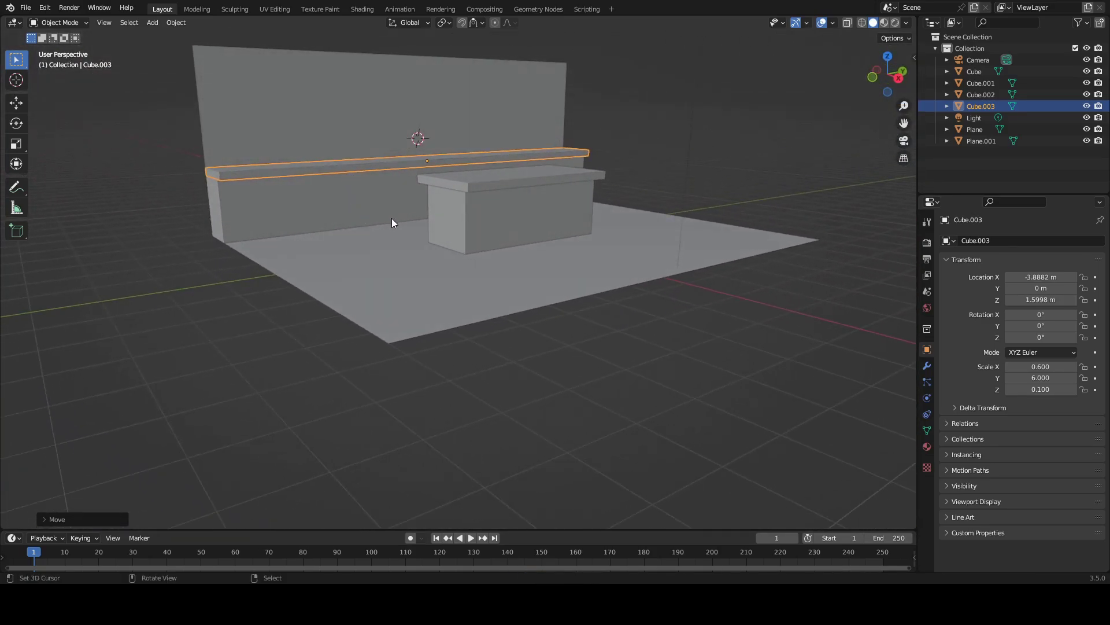
middle_click_drag(391, 223, 362, 243)
scroll(521, 194, "up", 3)
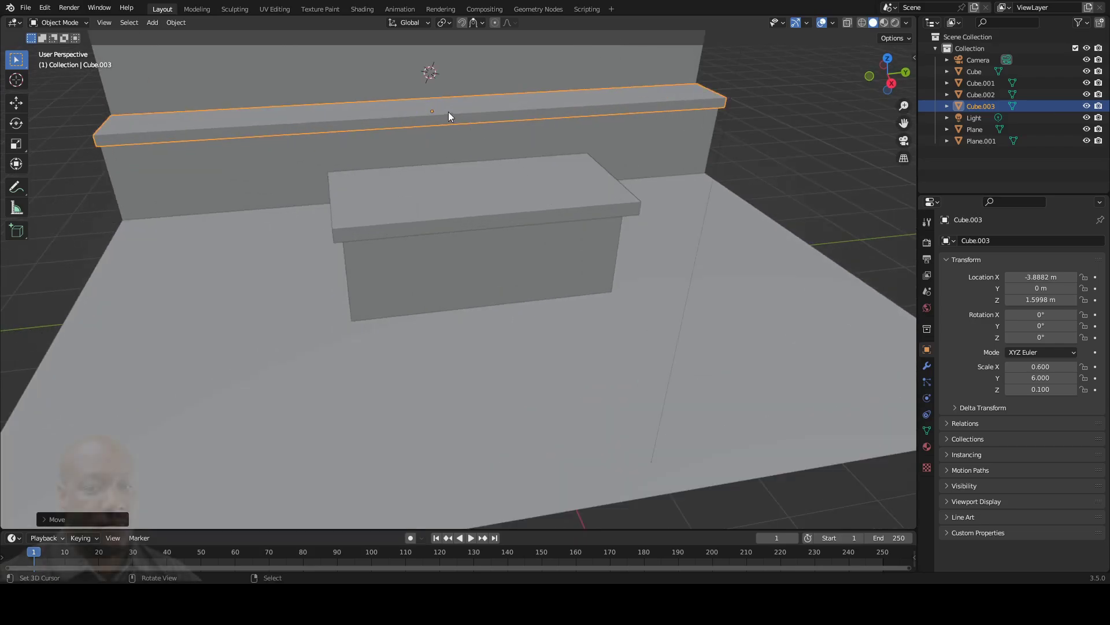
scroll(449, 113, "down", 6)
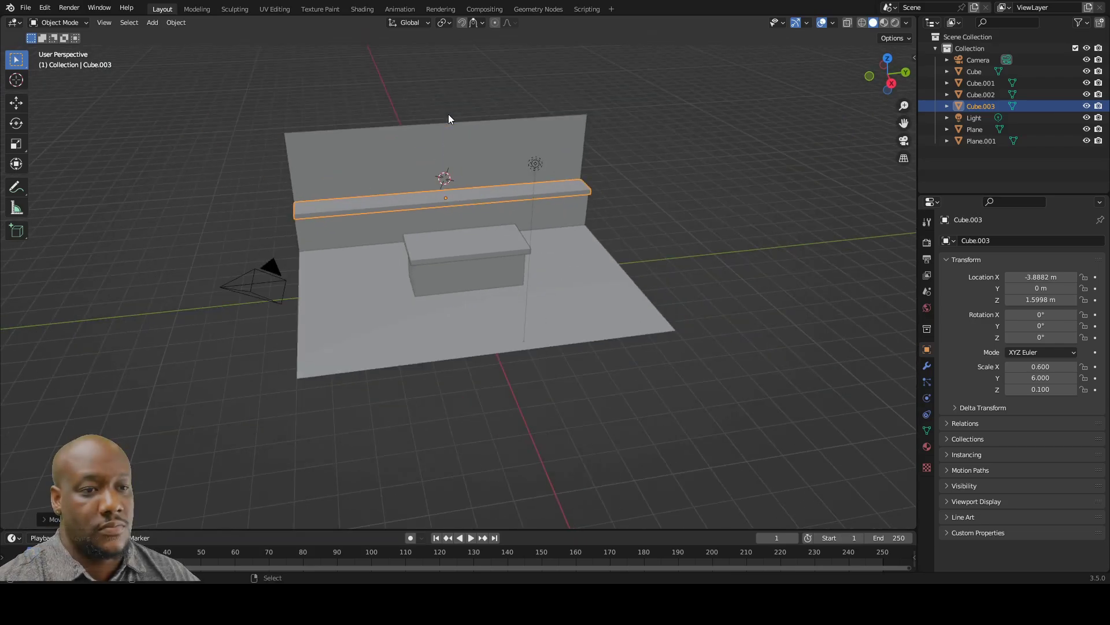
Step: Duplicate the long box under the back-wall countertop and move the copy about 2.95 m up along Z as a wall cabinet
left_click(389, 231)
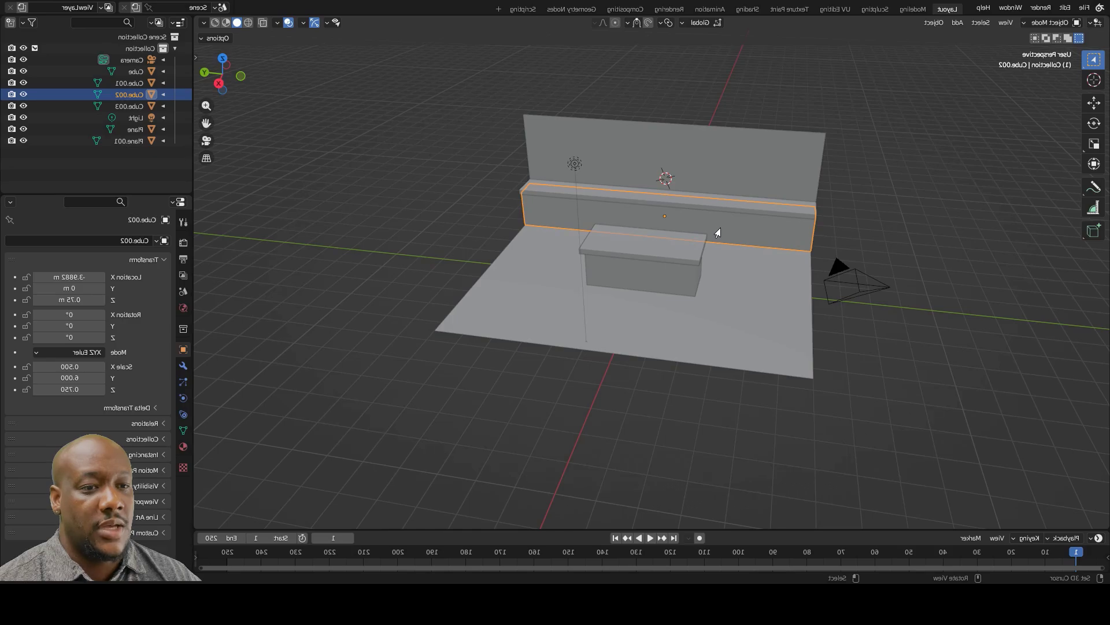
key("shift+d")
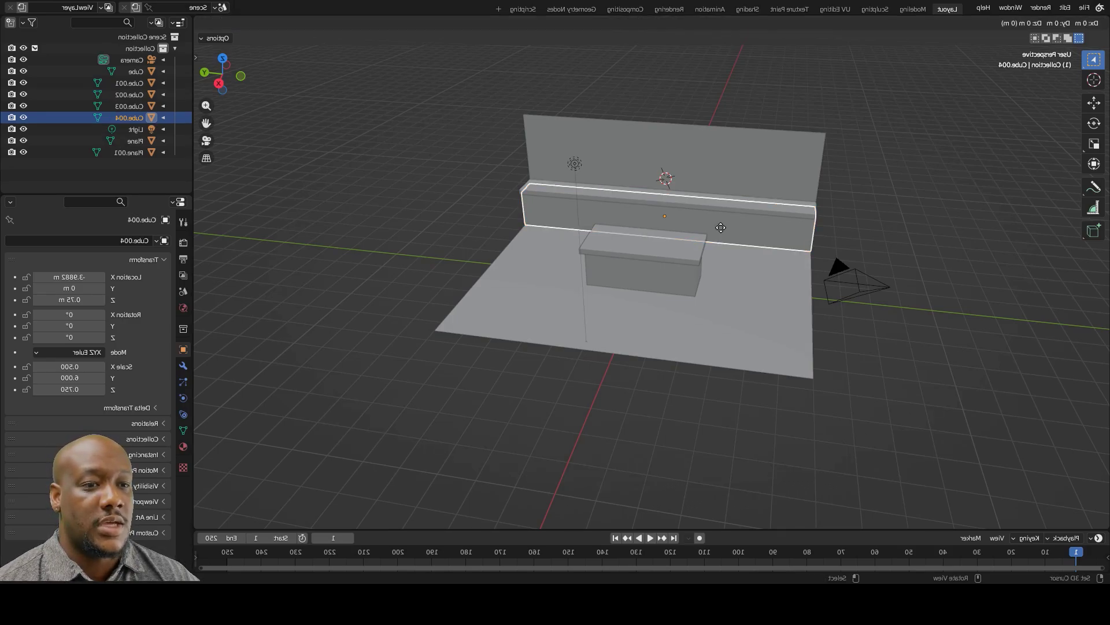
key("z")
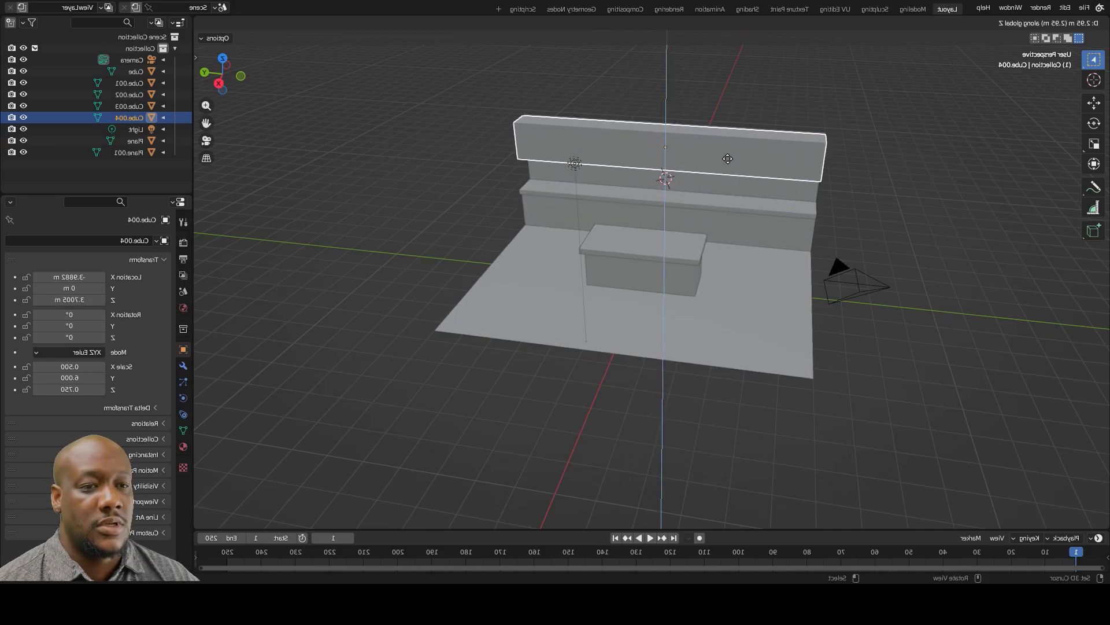
left_click(727, 160)
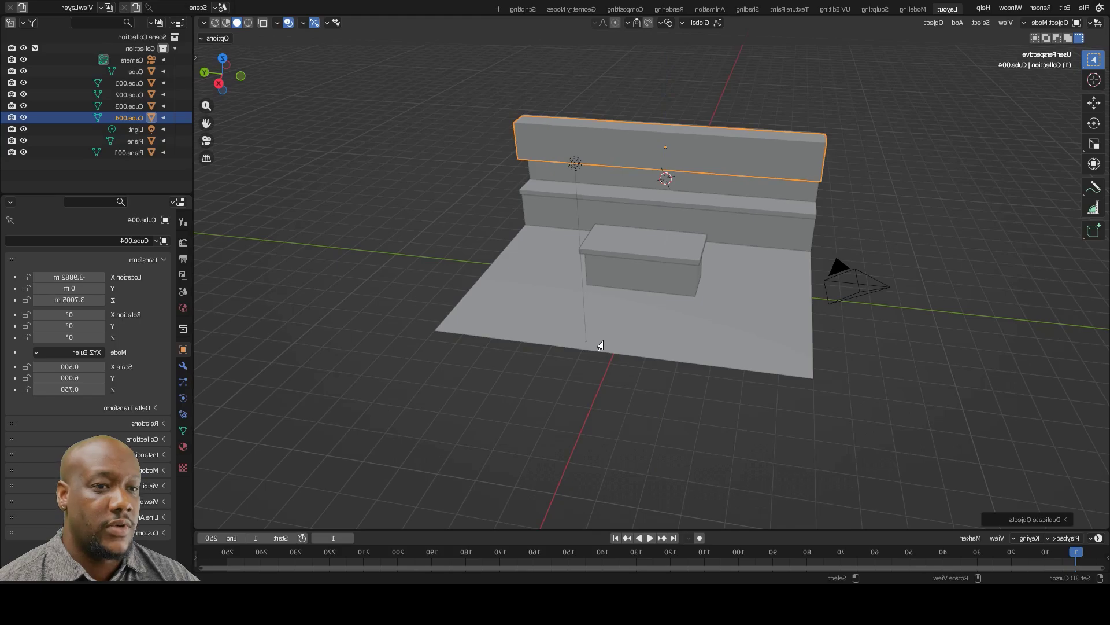
Step: In Edit Mode with face selection, delete the long front face of the upper wall cabinet
scroll(636, 278, "up", 4)
scroll(723, 202, "down", 2)
mouse_move(720, 183)
middle_mouse_down()
mouse_move(587, 164)
mouse_move(763, 137)
mouse_move(629, 166)
mouse_move(706, 179)
middle_mouse_up()
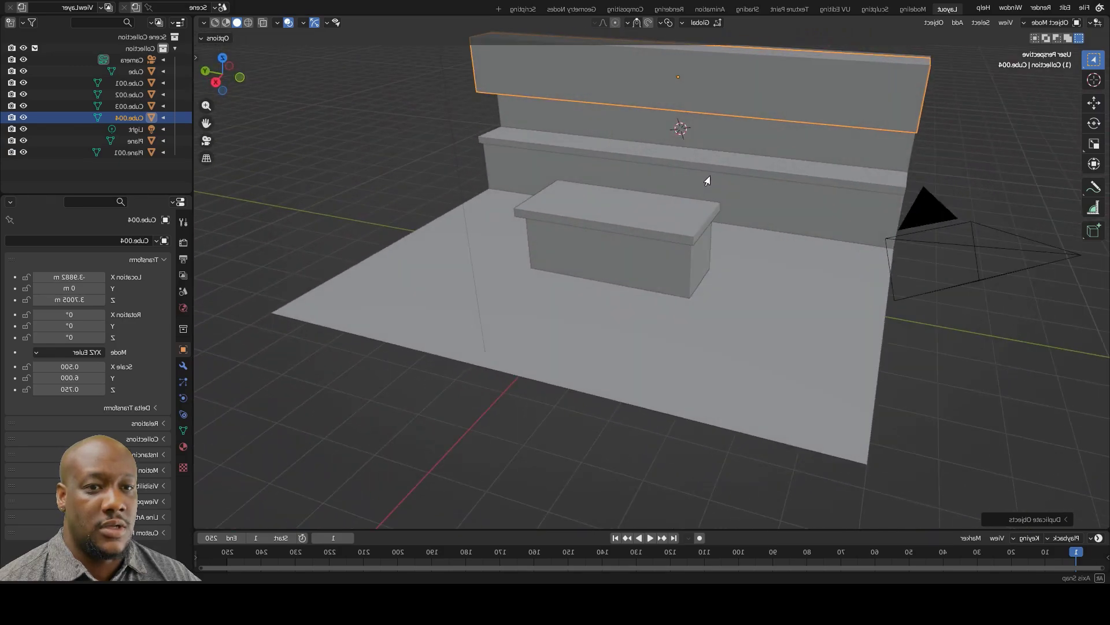
scroll(700, 167, "up", 3)
scroll(699, 159, "down", 2)
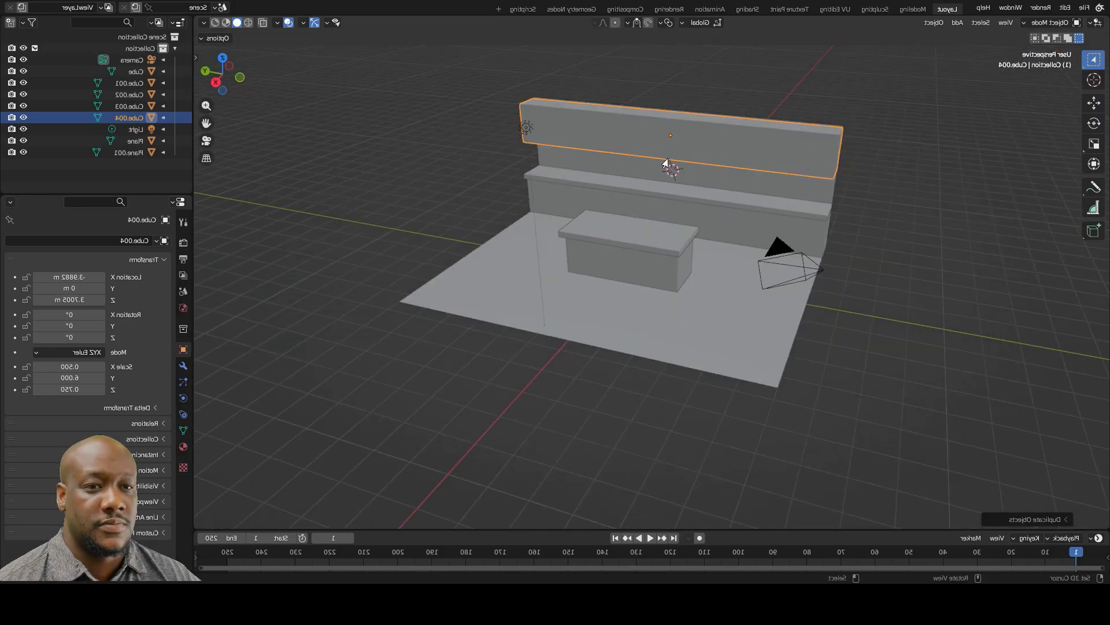
key("Tab")
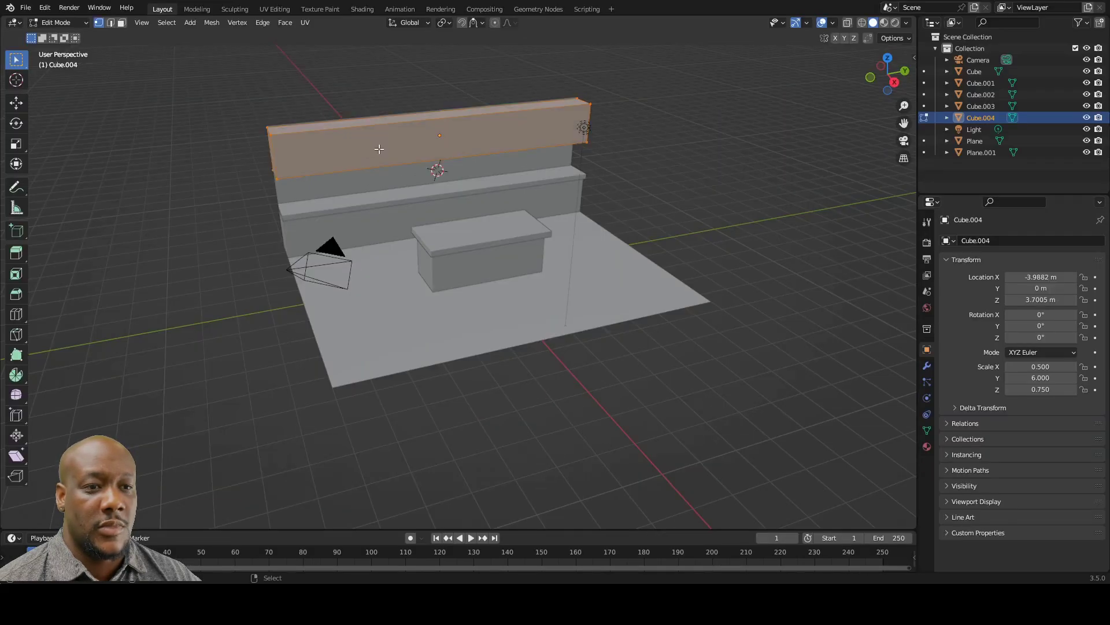
key("alt+a")
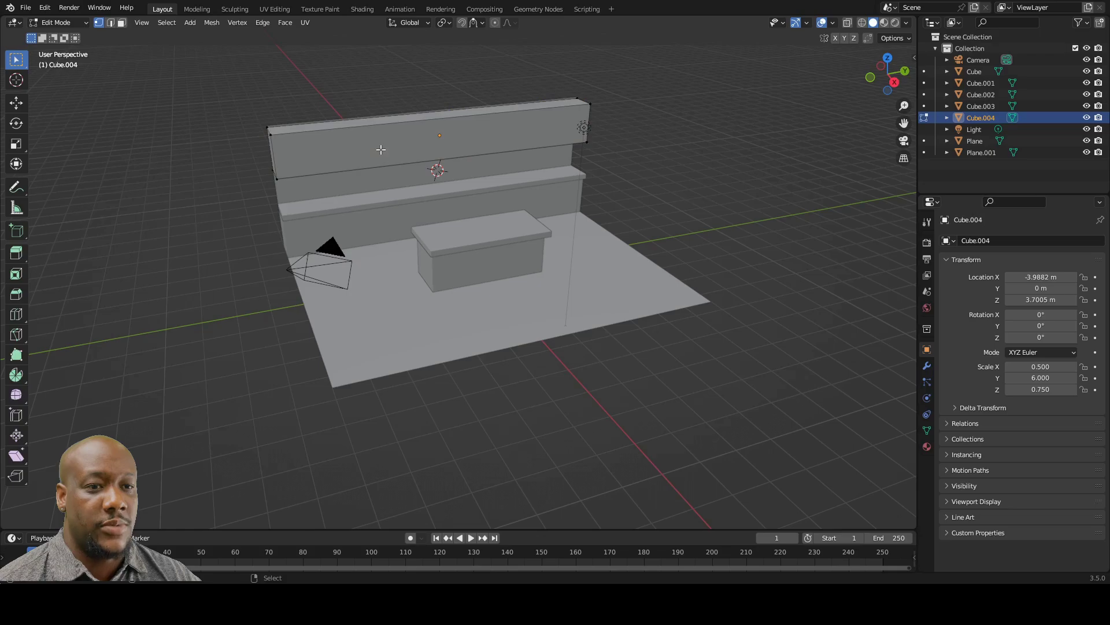
left_click(122, 23)
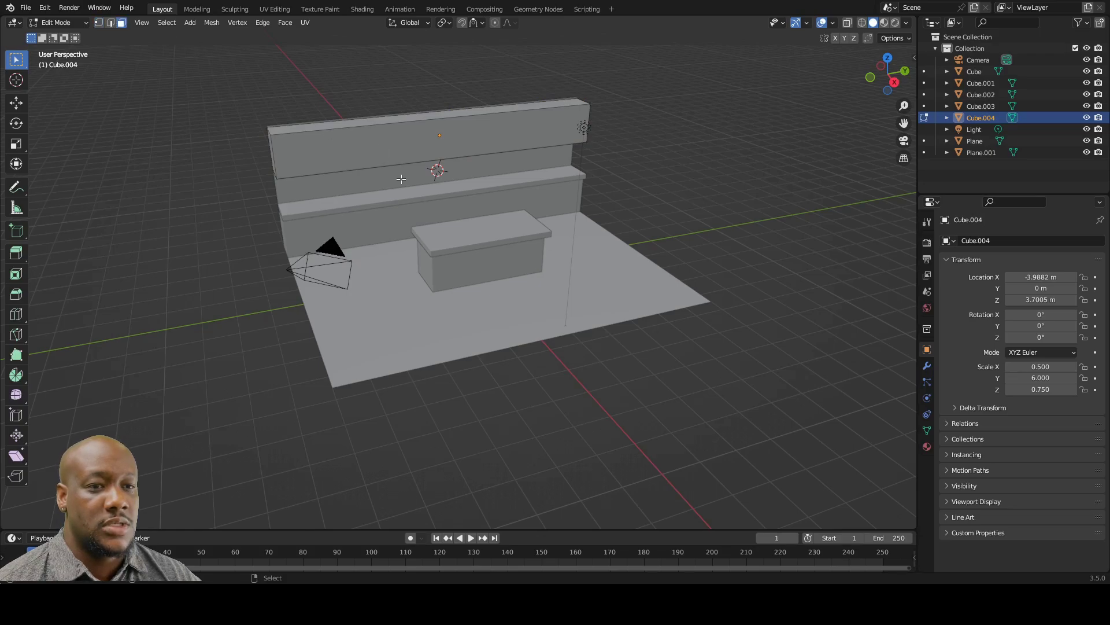
left_click(385, 139)
key("x")
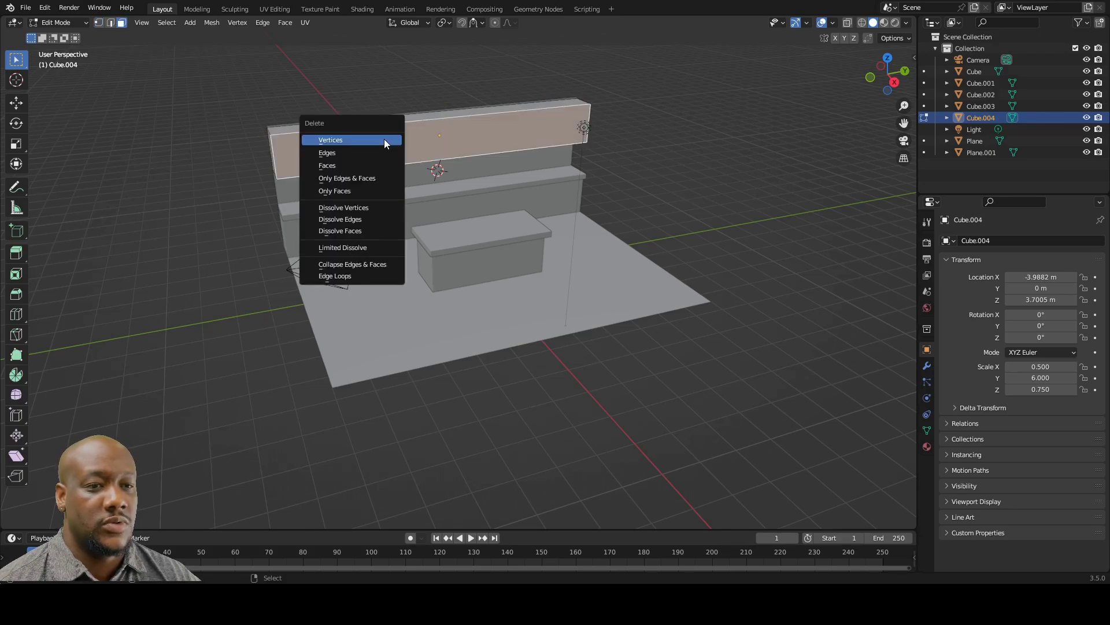
left_click(349, 165)
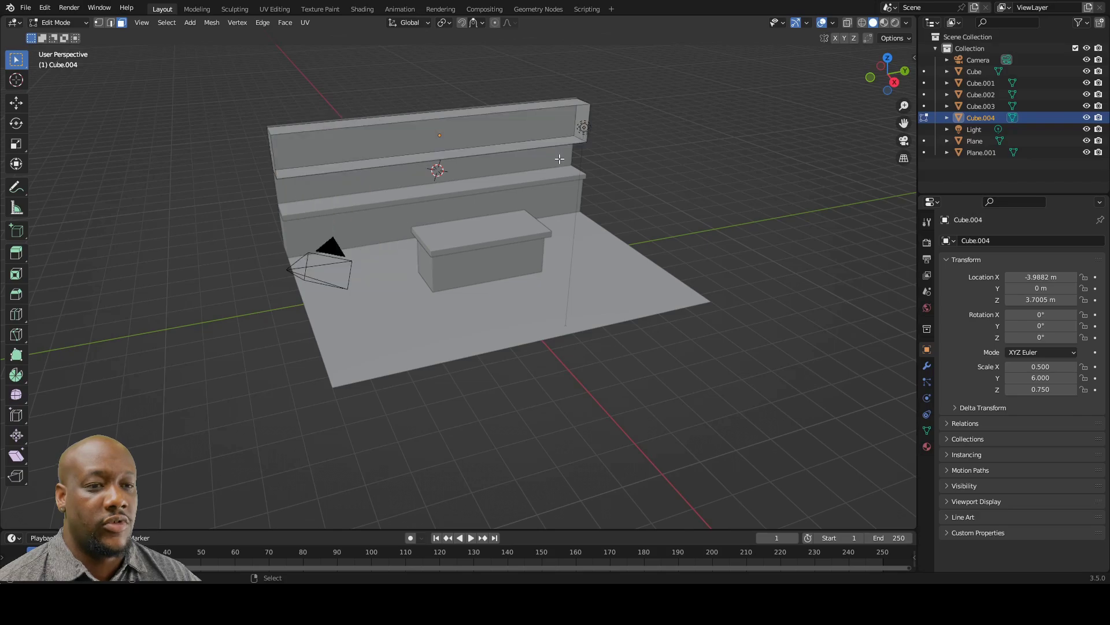
Step: Switch to editing the long box under the back-wall countertop and delete its front face
middle_click_drag(559, 158, 669, 143)
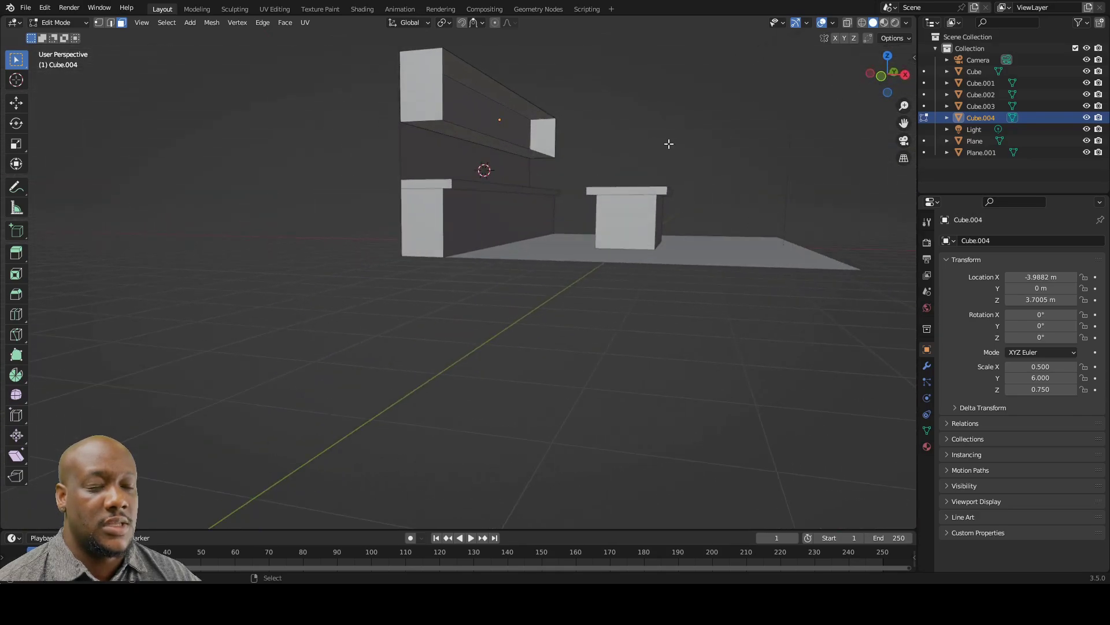
scroll(540, 208, "up", 5)
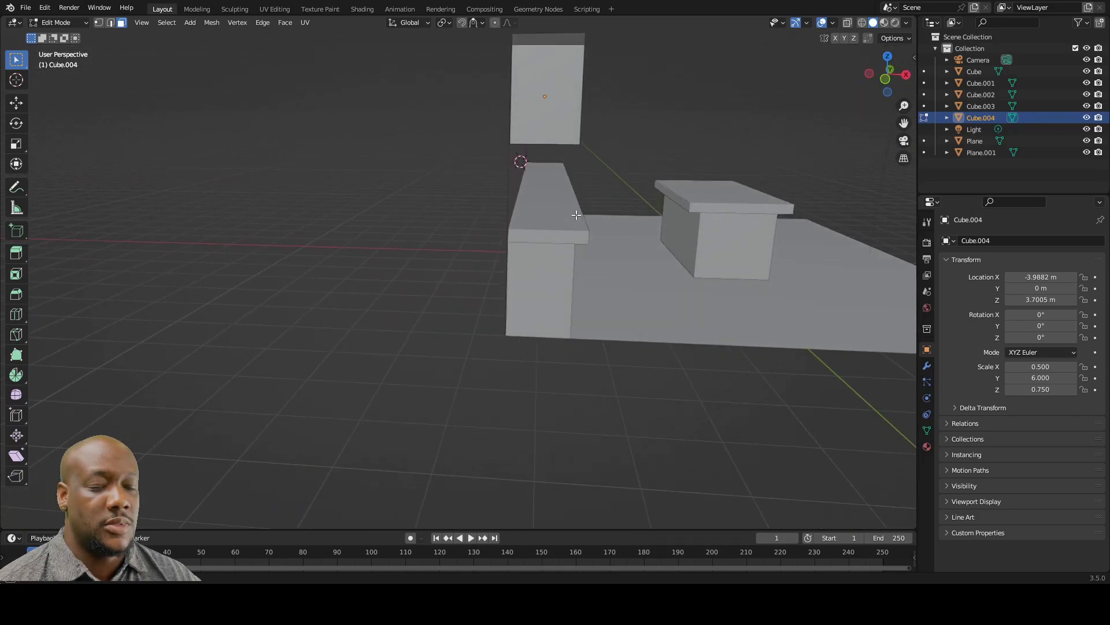
middle_click_drag(577, 214, 524, 220)
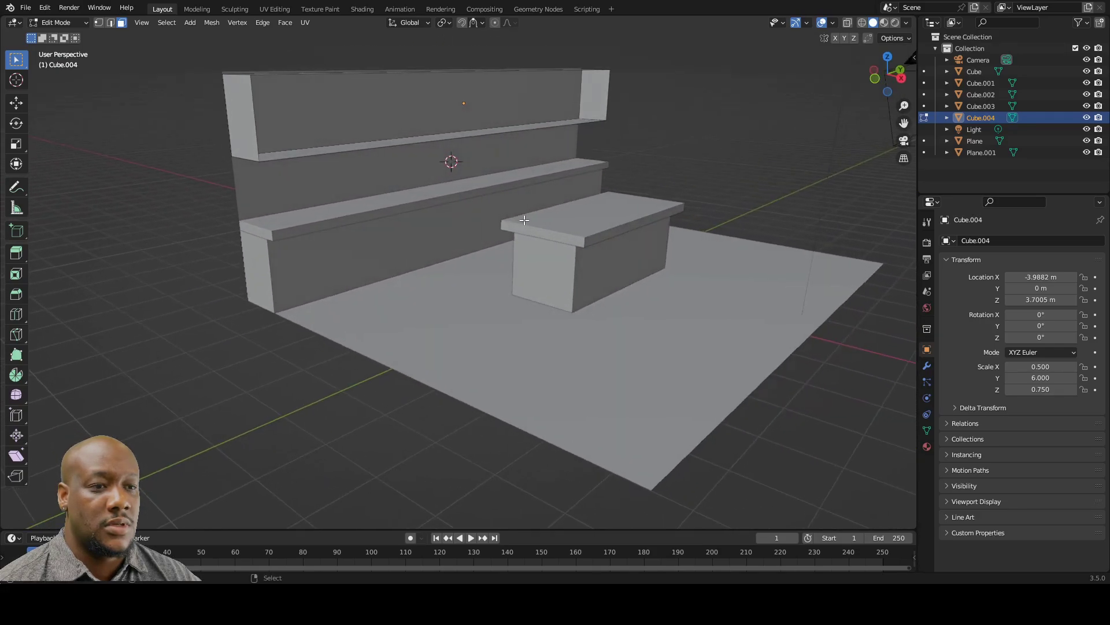
key("Tab")
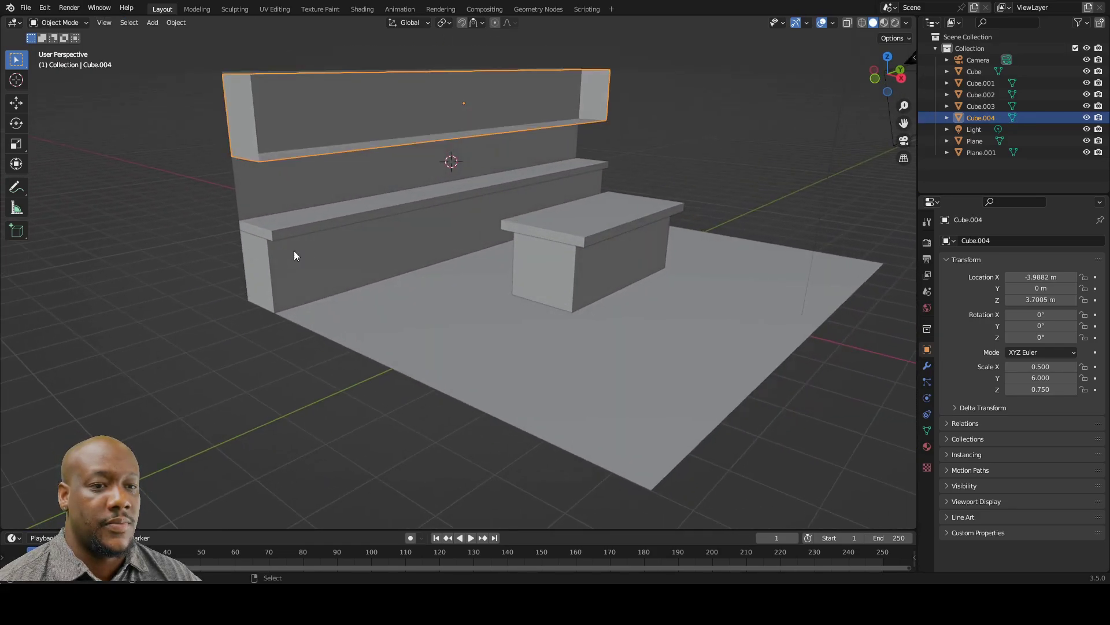
left_click(383, 249)
key("Tab")
left_click(385, 236)
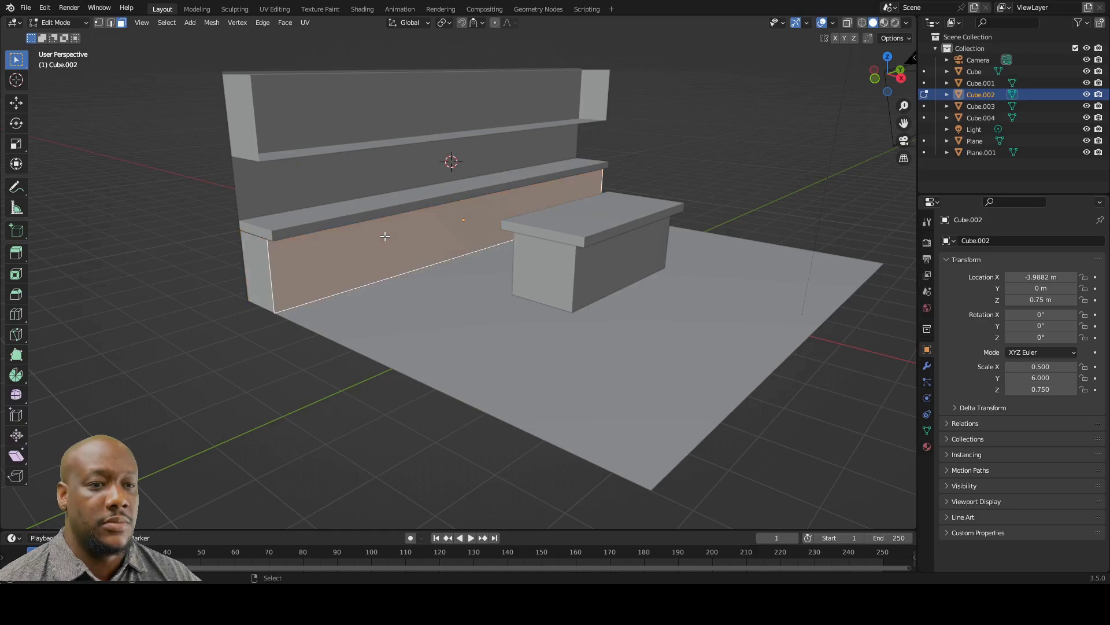
key("x")
left_click(384, 236)
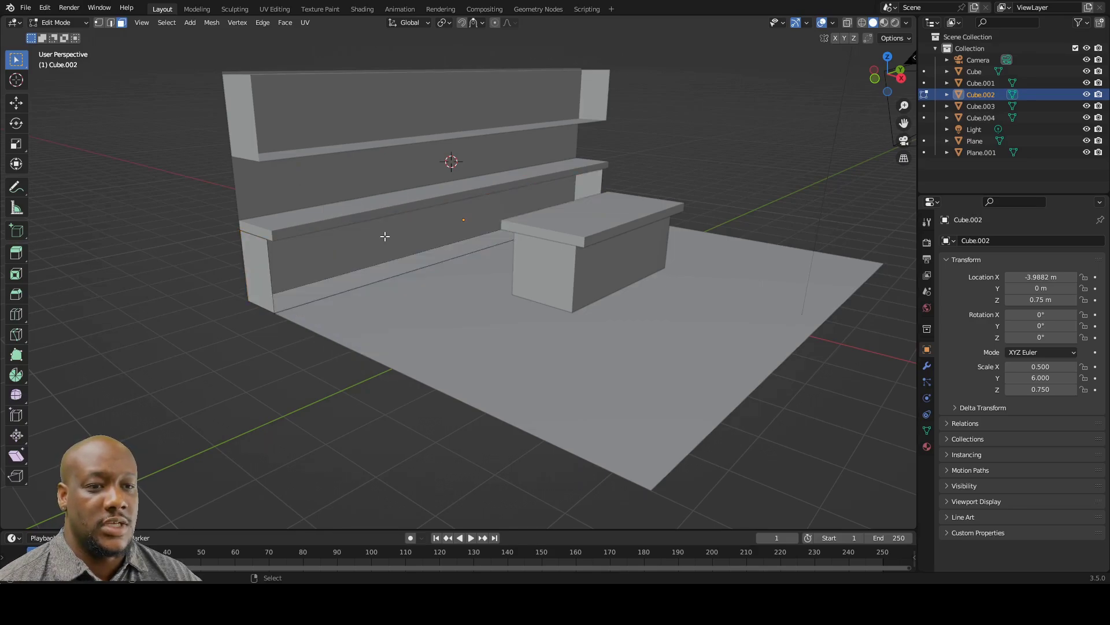
Step: Check the two opened cabinets along the back wall and save the scene file again
middle_click_drag(484, 285, 415, 289)
middle_click_drag(537, 267, 468, 267)
middle_click_drag(455, 307, 491, 319)
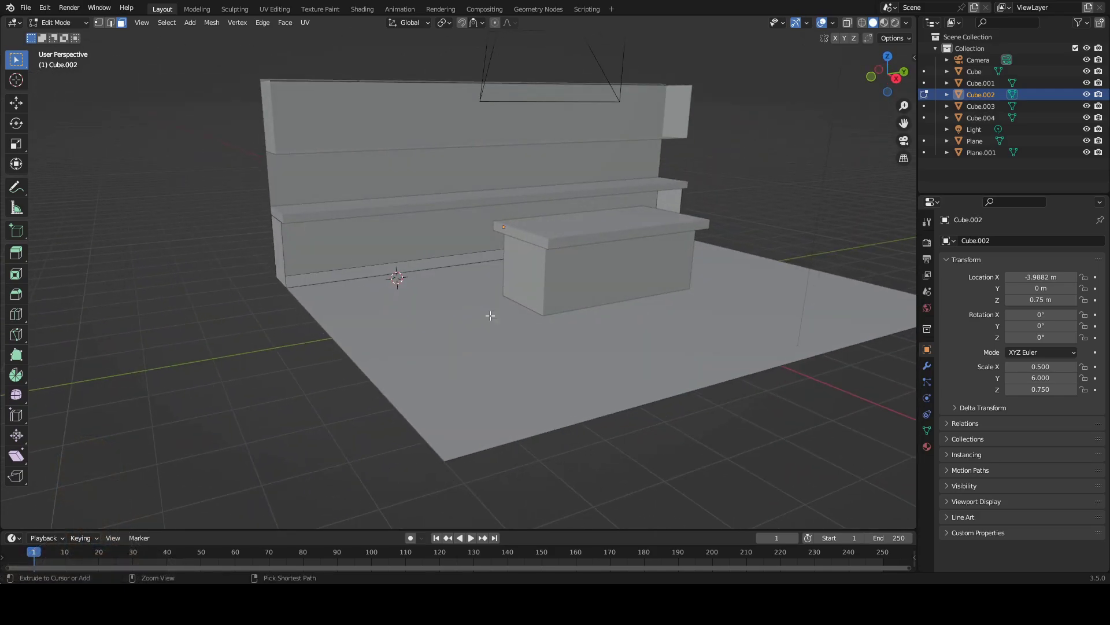
key("ctrl+s")
key("Tab")
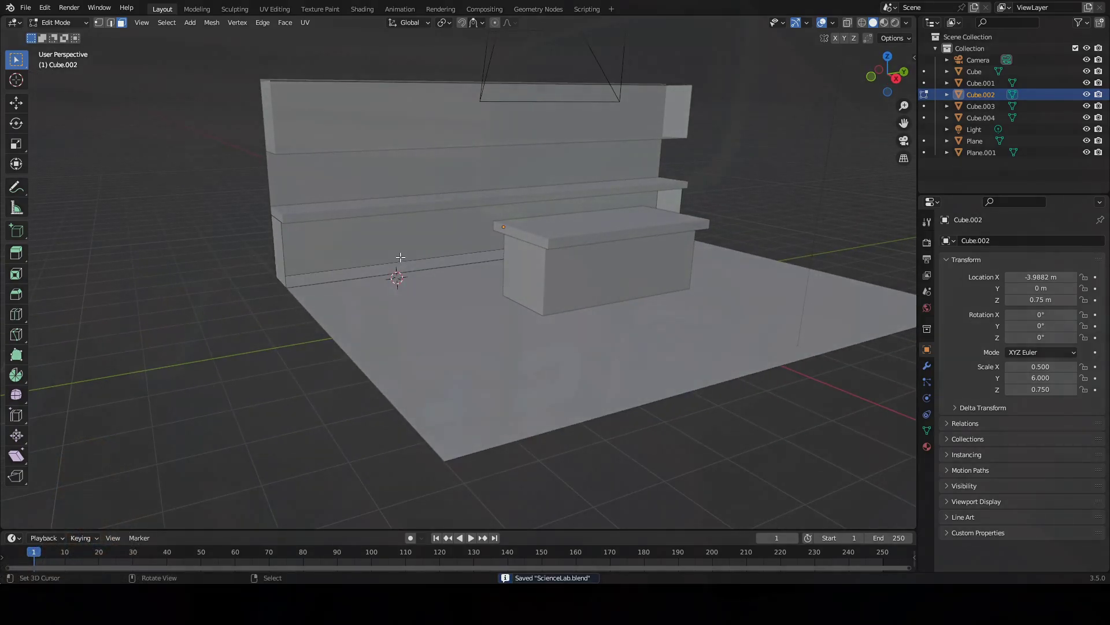